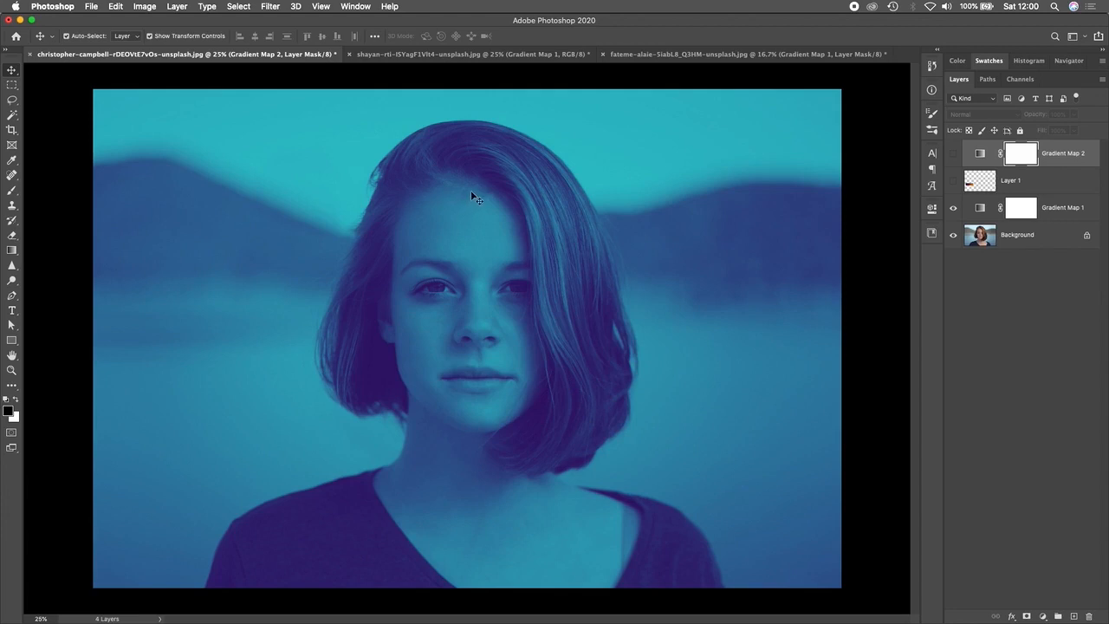
Hide Gradient Map 1, show Layer 1, and move its purple-to-orange gradient bar into the sky at the photo's upper right.
{"action": "left_click", "coordinate": [953, 209]}
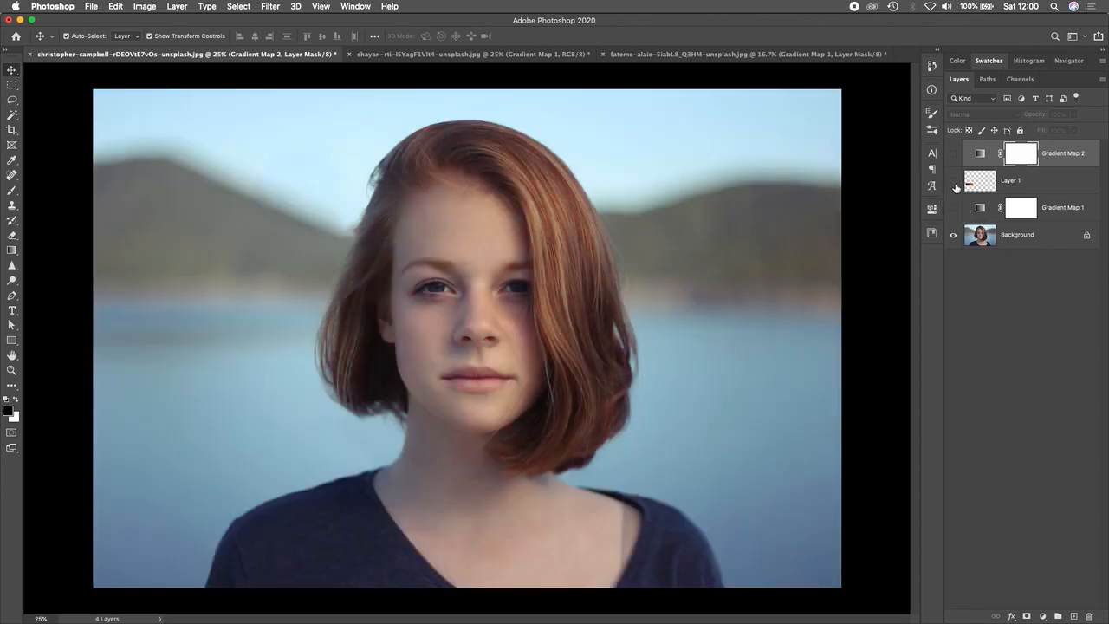
{"action": "left_click", "coordinate": [954, 181]}
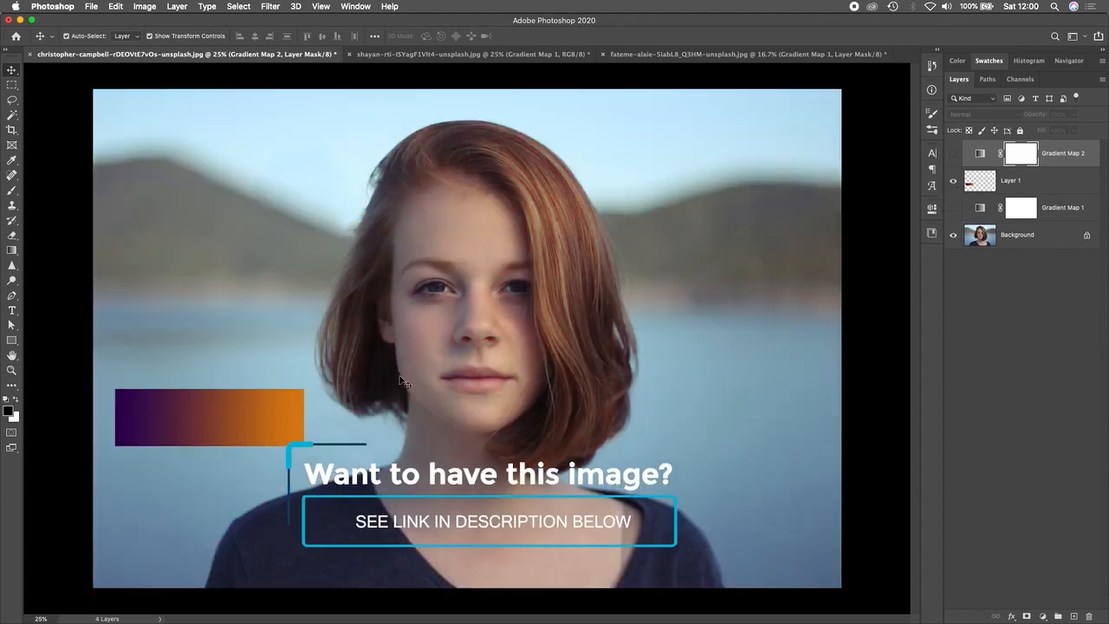
{"action": "left_click_drag", "start_coordinate": [168, 421], "coordinate": [682, 189]}
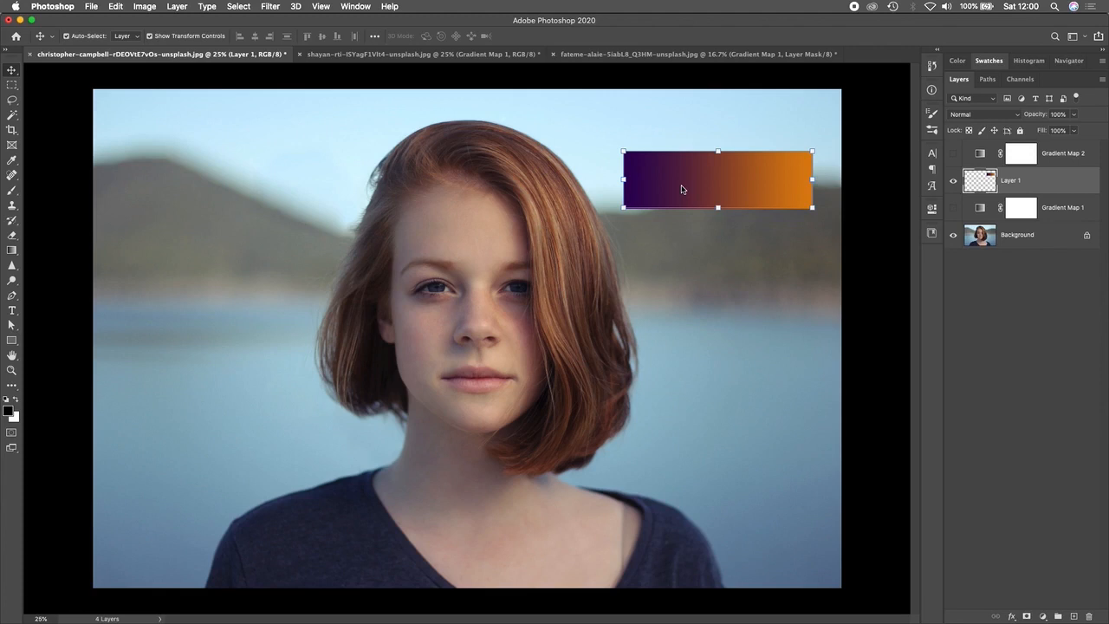
{"action": "left_click_drag", "start_coordinate": [652, 182], "coordinate": [661, 147]}
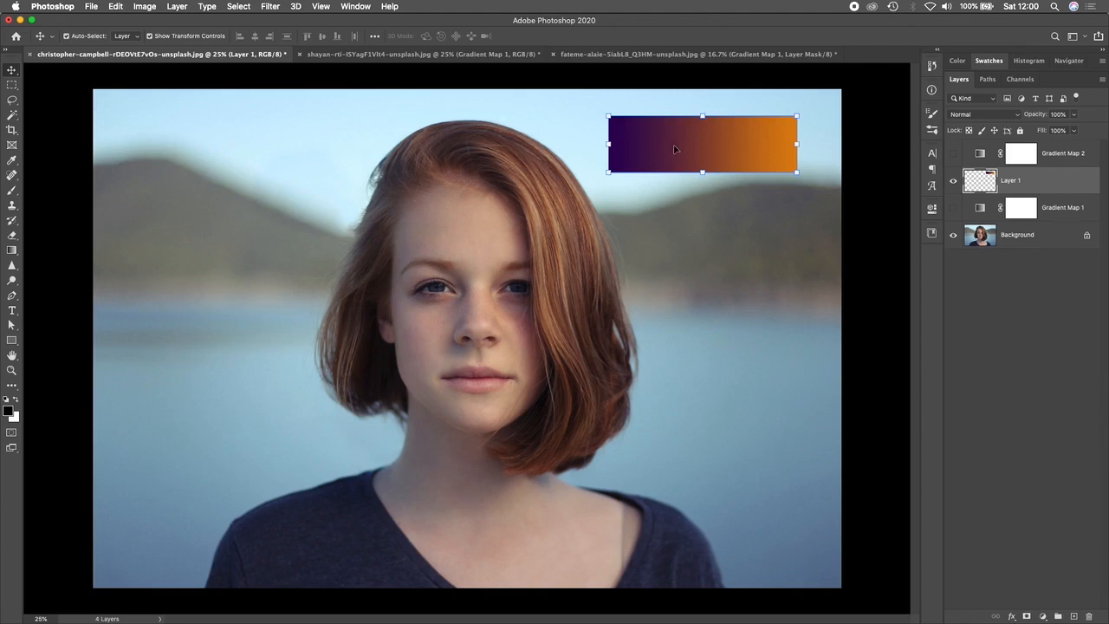
{"action": "mouse_move", "coordinate": [671, 145]}
{"action": "left_mouse_down"}
{"action": "mouse_move", "coordinate": [689, 141]}
{"action": "mouse_move", "coordinate": [677, 151]}
{"action": "left_mouse_up"}
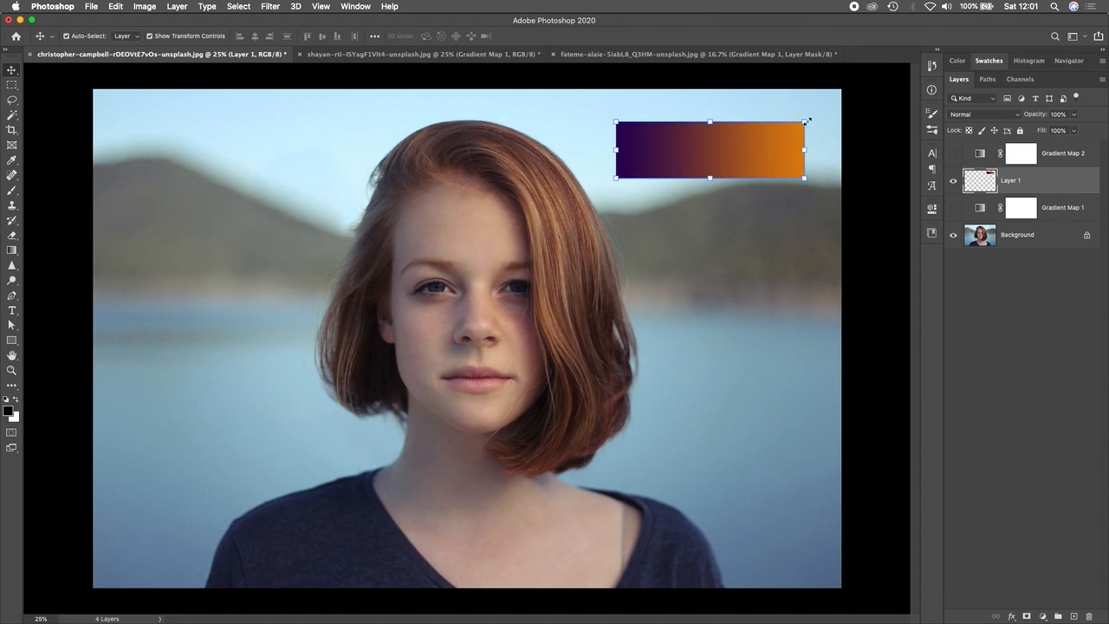
Add a Gradient Map adjustment layer above Layer 1 and open its gradient for editing.
{"action": "left_click", "coordinate": [1045, 617]}
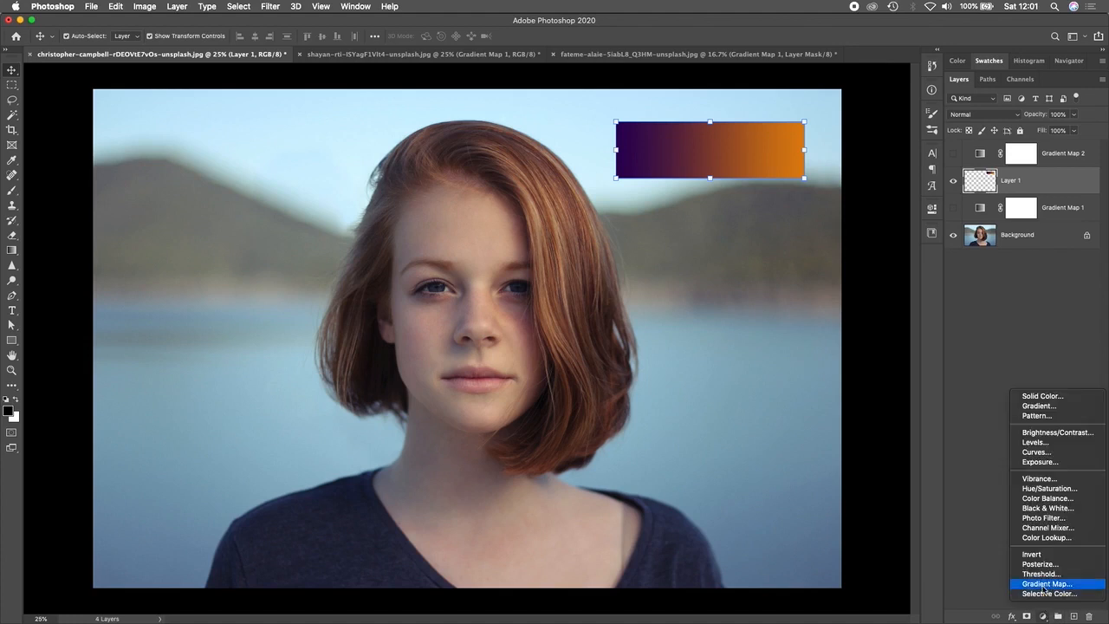
{"action": "left_click", "coordinate": [1040, 586]}
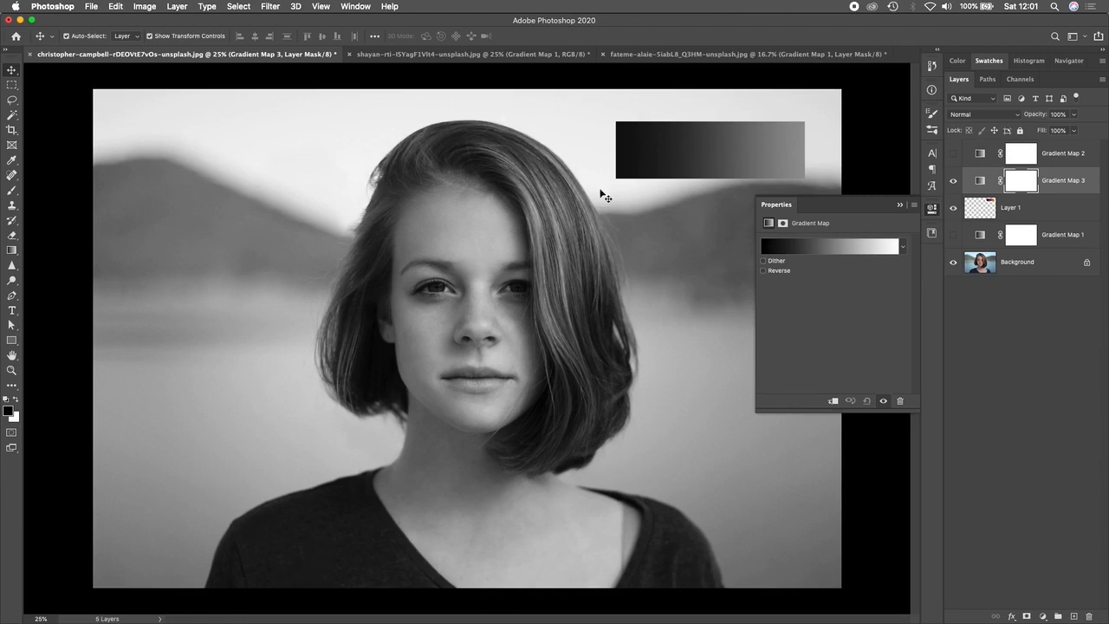
{"action": "left_click", "coordinate": [797, 251]}
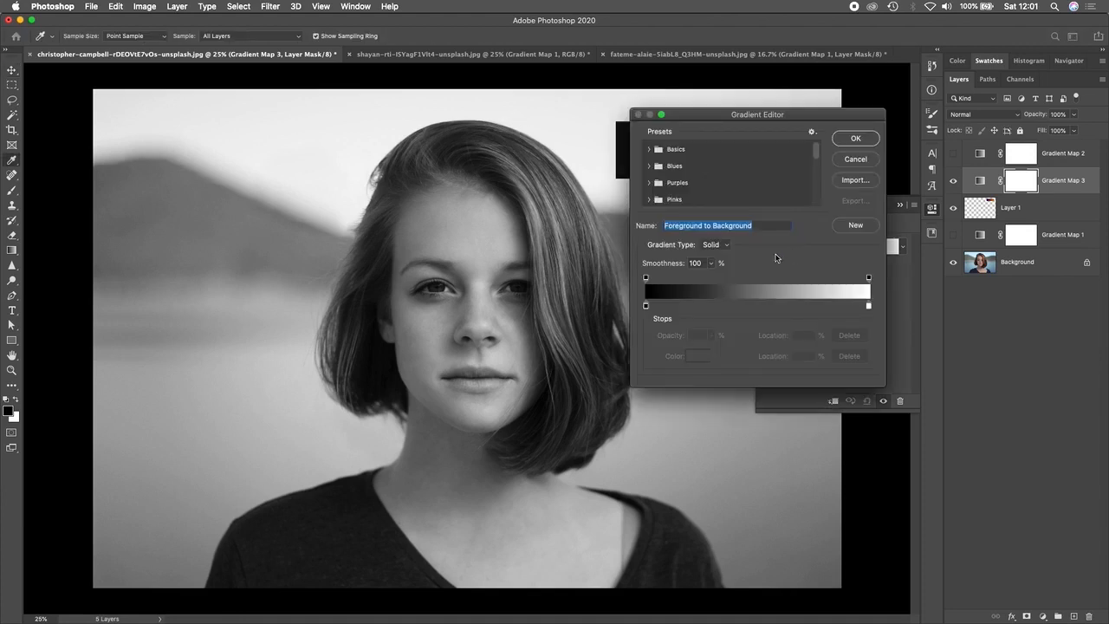
{"action": "left_click_drag", "start_coordinate": [702, 116], "coordinate": [778, 120]}
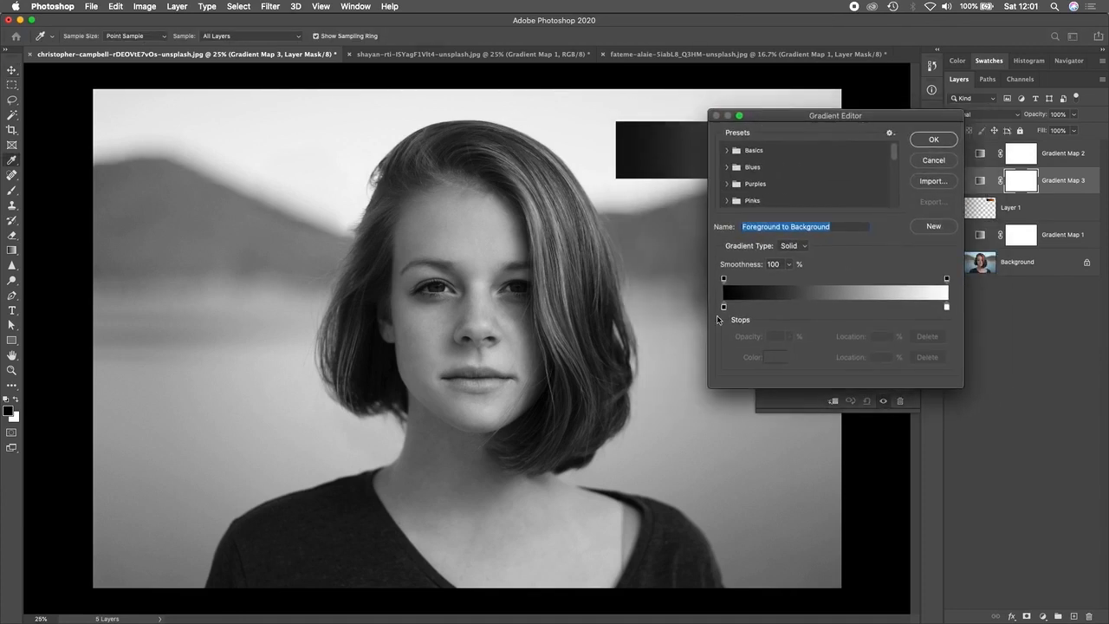
Set the gradient's black color stop at location 0% to a dark blue.
{"action": "double_click", "coordinate": [724, 307]}
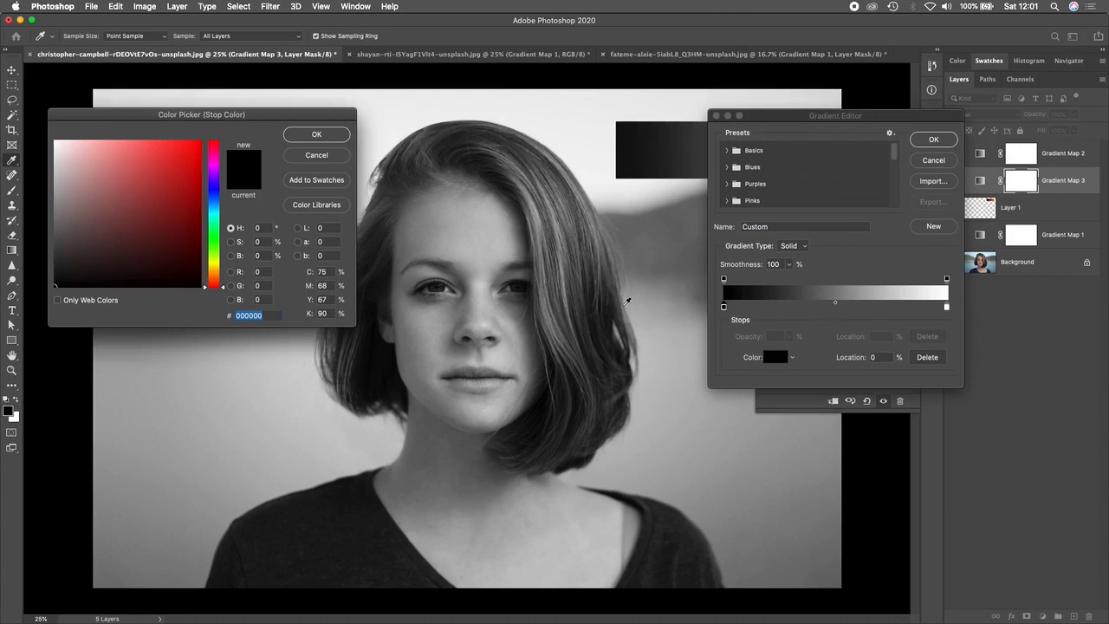
{"action": "left_click_drag", "start_coordinate": [257, 118], "coordinate": [313, 124]}
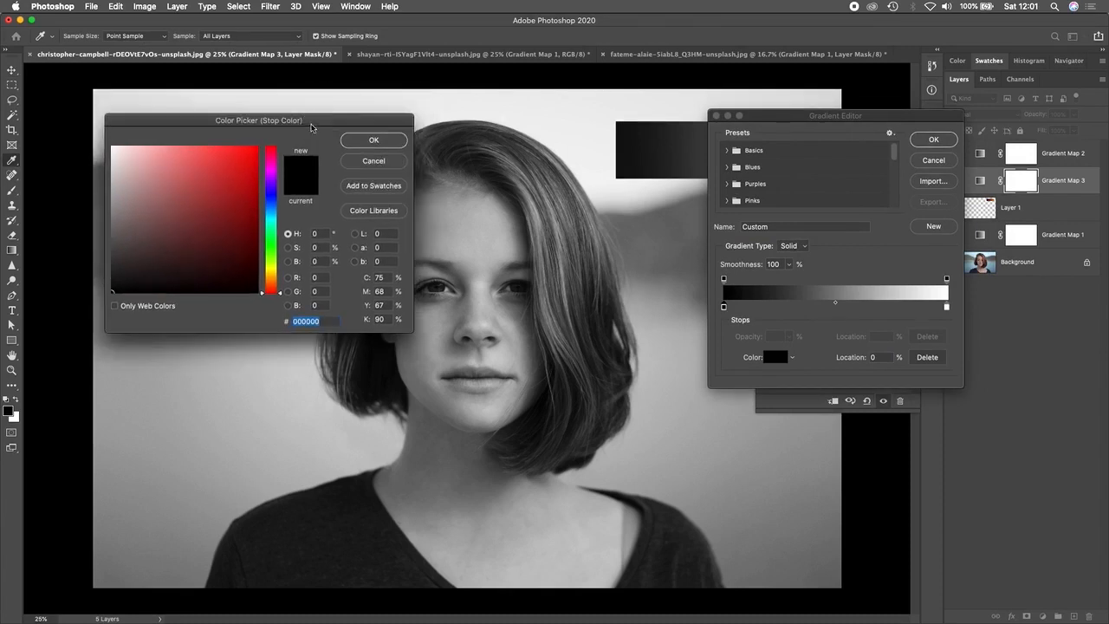
{"action": "left_click", "coordinate": [271, 278]}
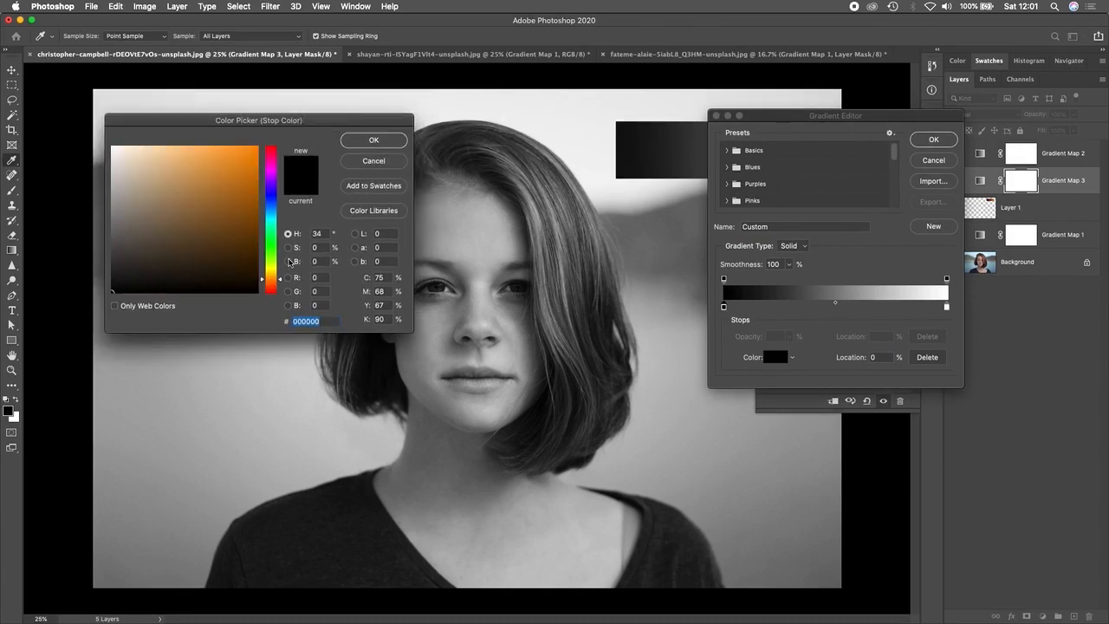
{"action": "left_click", "coordinate": [257, 220]}
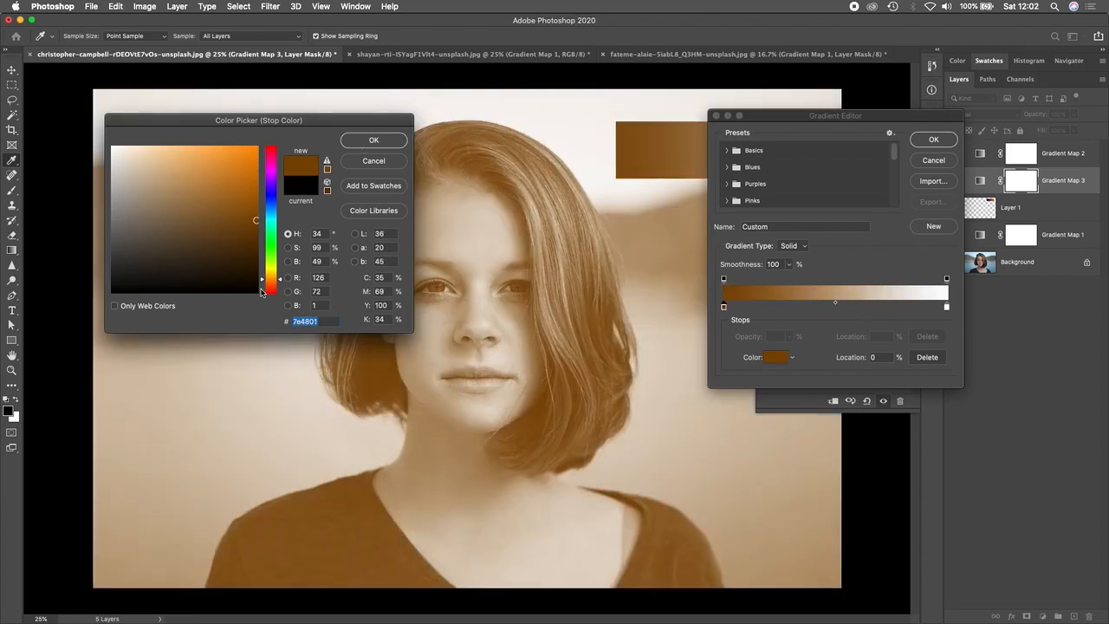
{"action": "left_click", "coordinate": [270, 200]}
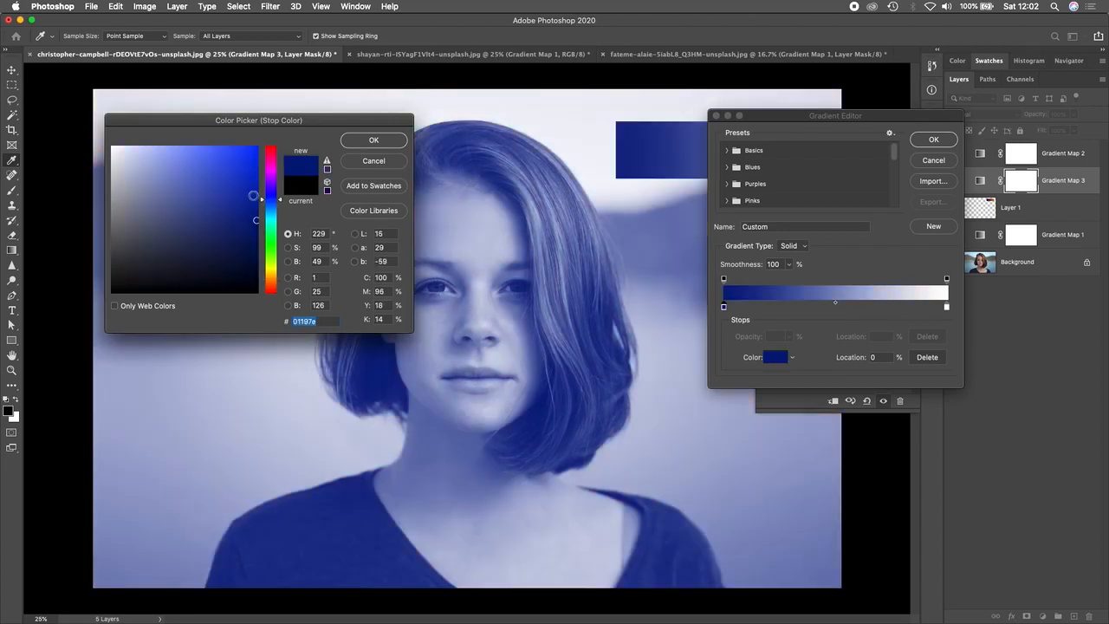
{"action": "left_click", "coordinate": [253, 228]}
{"action": "left_click", "coordinate": [375, 140]}
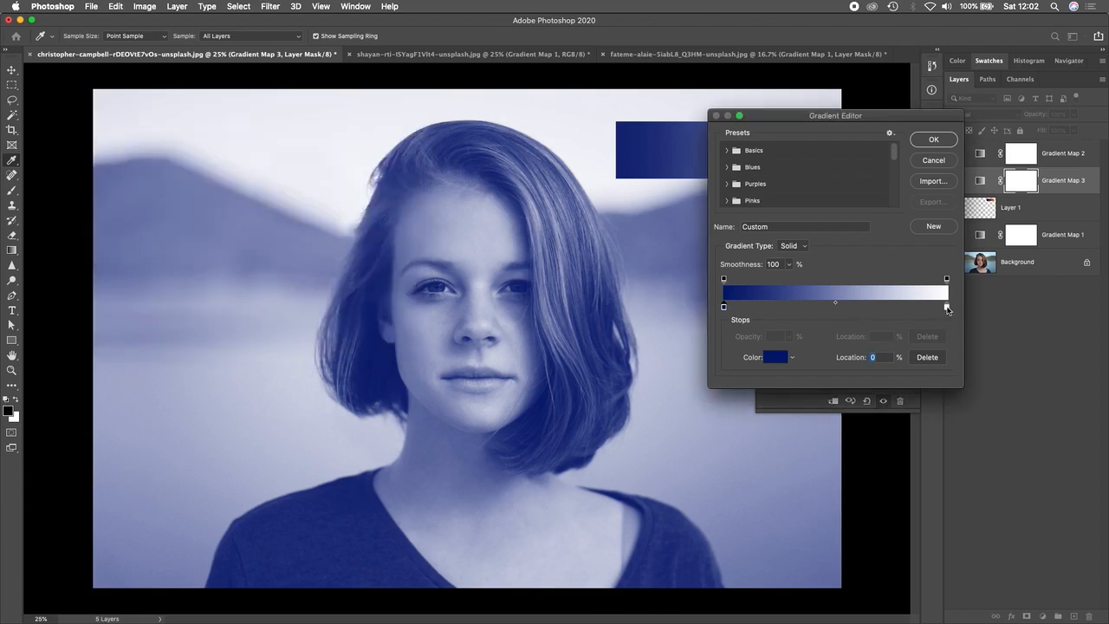
Set the gradient's white color stop at location 100% to yellow fbe108 and apply the edited gradient.
{"action": "double_click", "coordinate": [947, 307]}
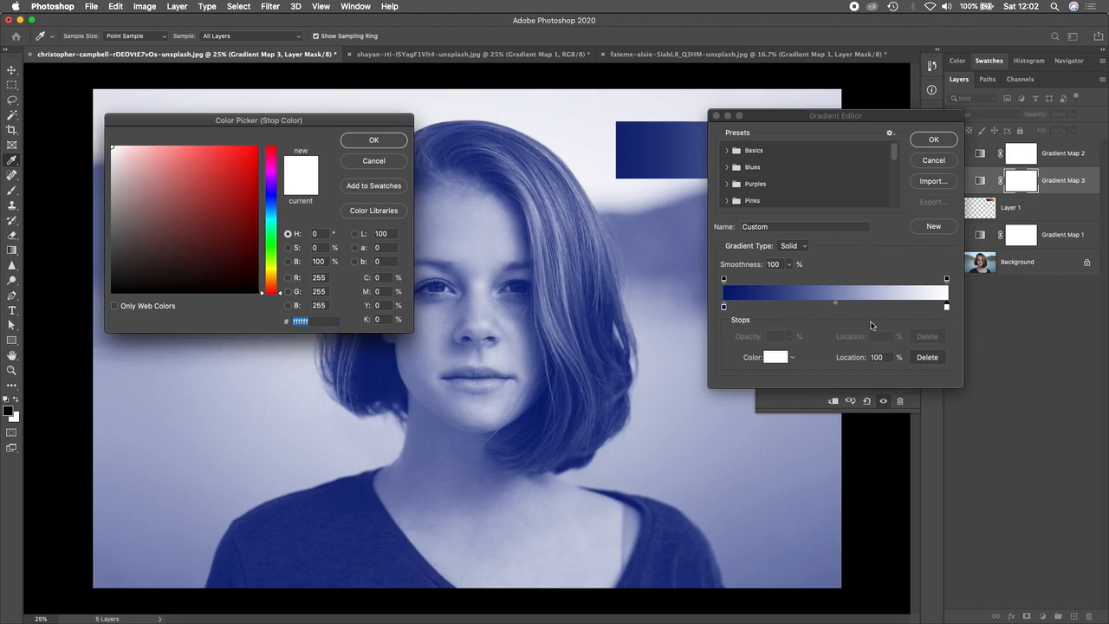
{"action": "left_click", "coordinate": [274, 271]}
{"action": "left_click", "coordinate": [253, 147]}
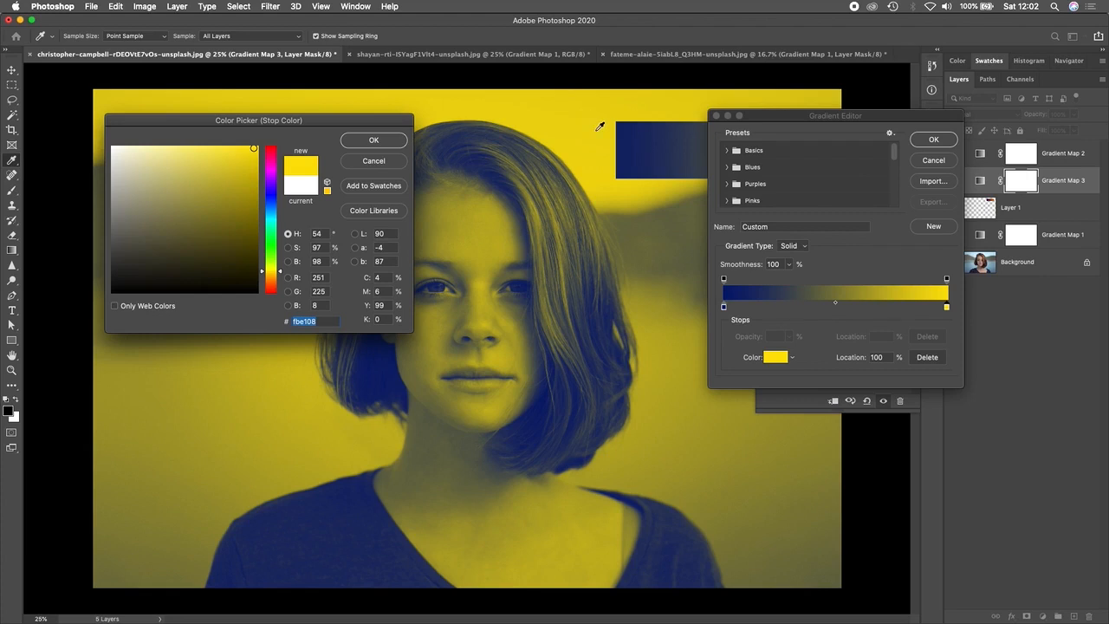
{"action": "left_click", "coordinate": [395, 143]}
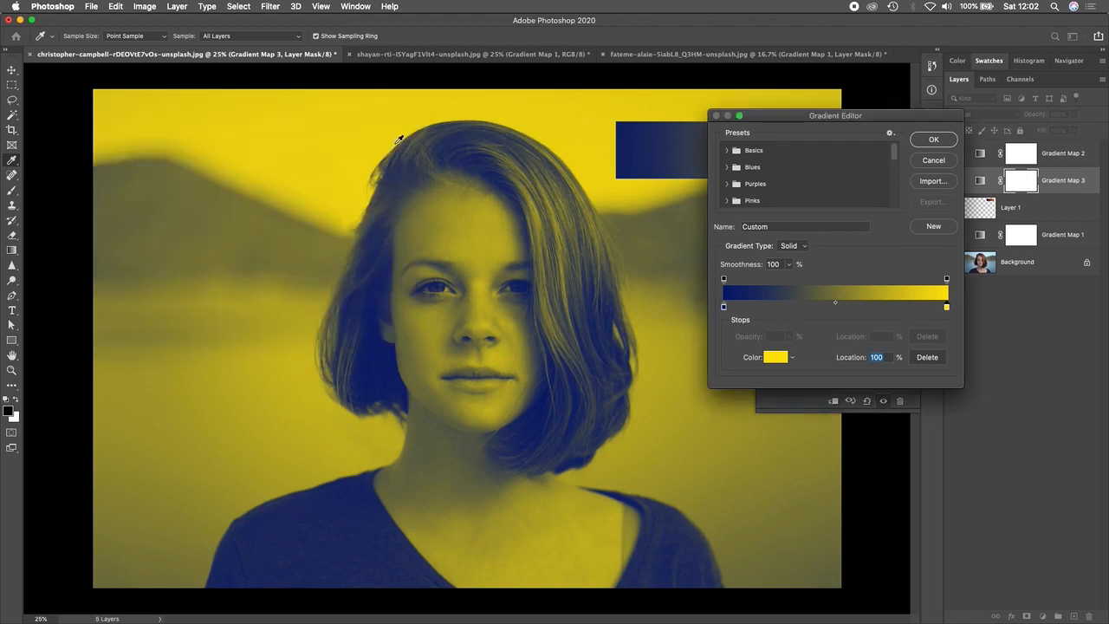
{"action": "left_click", "coordinate": [931, 141]}
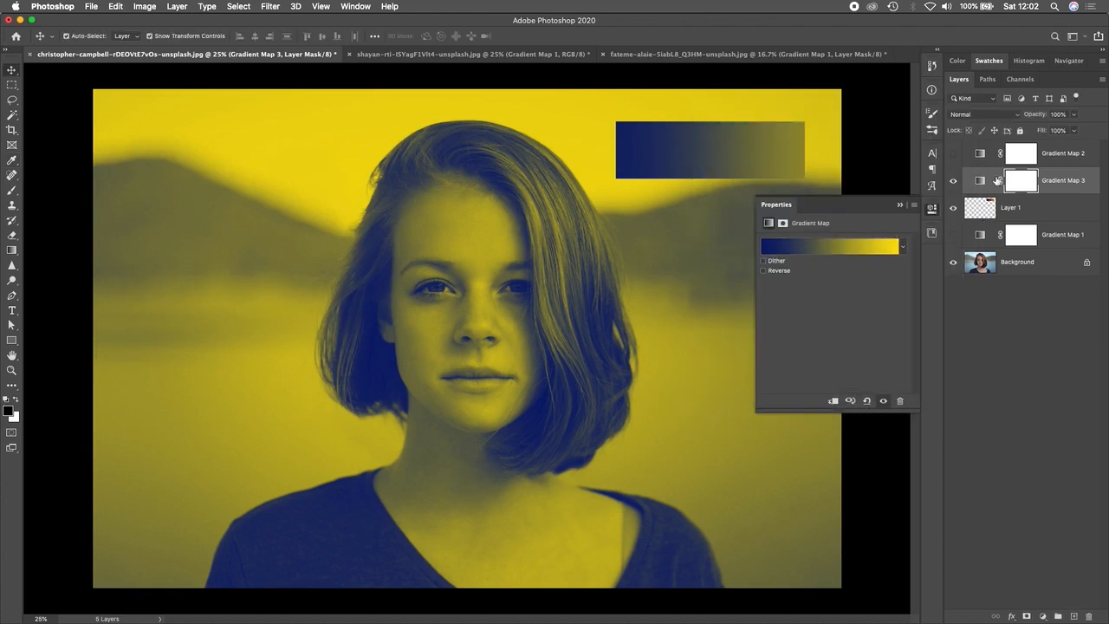
{"action": "left_click", "coordinate": [931, 208]}
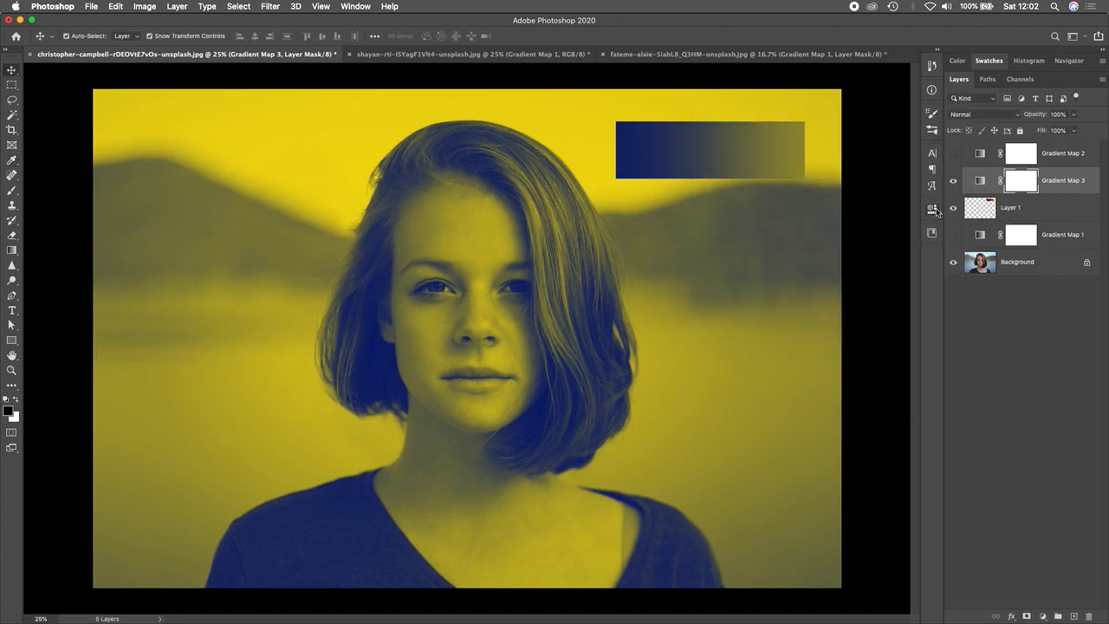
Delete the blue-to-yellow gradient map layer and the hidden Gradient Map 2, and hide Layer 1.
{"action": "left_click_drag", "start_coordinate": [1054, 180], "coordinate": [1089, 616]}
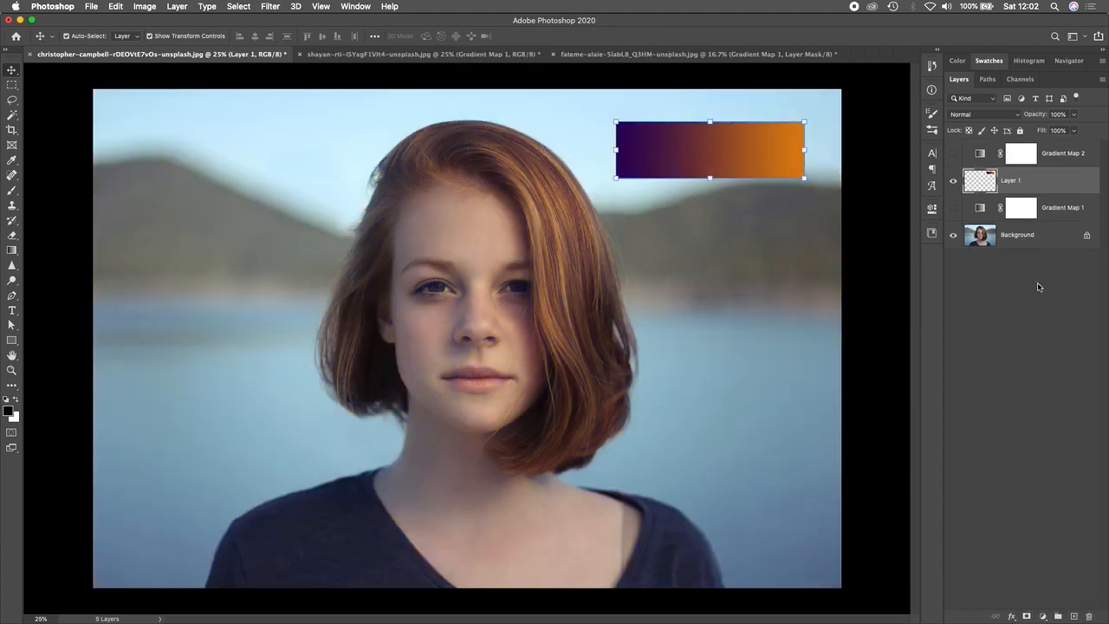
{"action": "left_click", "coordinate": [953, 180]}
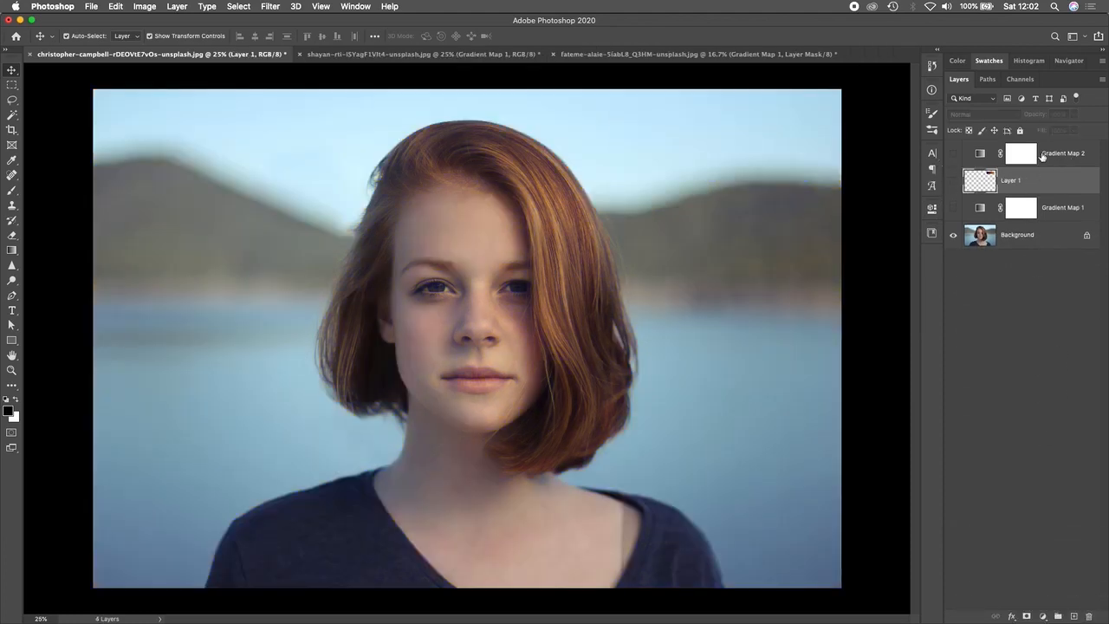
{"action": "left_click", "coordinate": [1050, 153]}
{"action": "left_click_drag", "start_coordinate": [1052, 154], "coordinate": [1090, 617]}
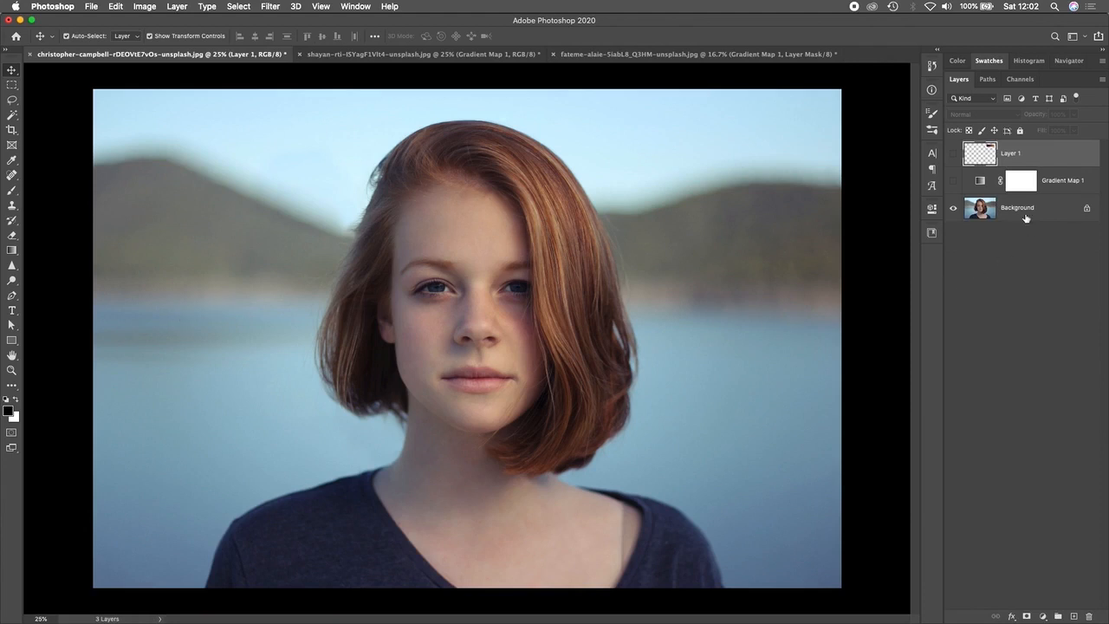
Add a Gradient Map adjustment layer above Layer 1, and remove its layer mask and the adjustment layer itself.
{"action": "left_click", "coordinate": [1042, 617]}
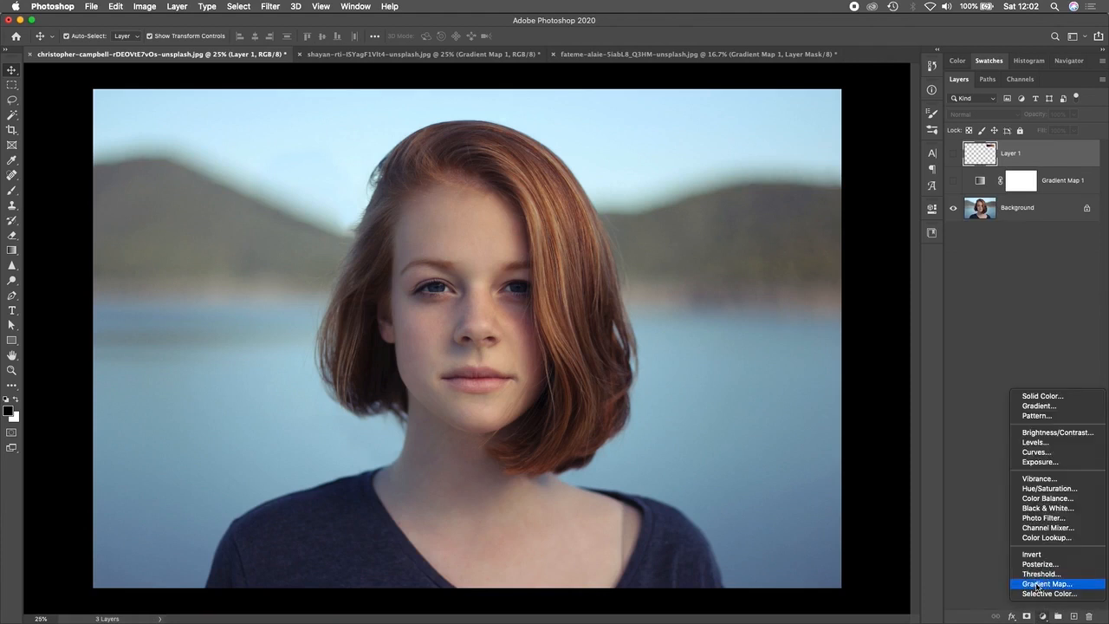
{"action": "left_click", "coordinate": [1038, 585]}
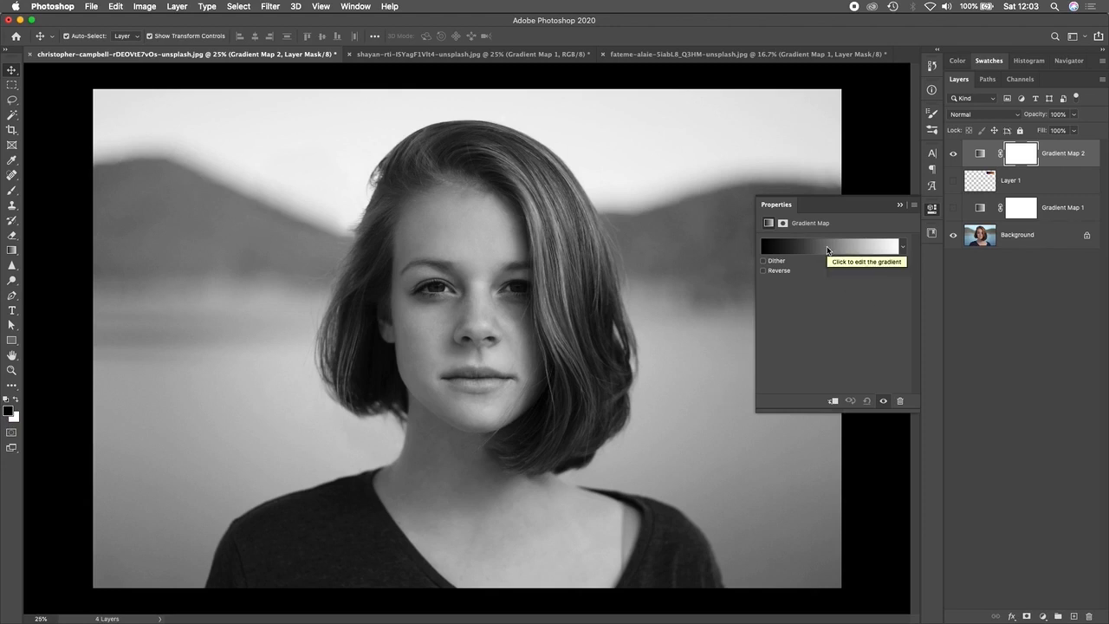
{"action": "left_click", "coordinate": [1022, 161]}
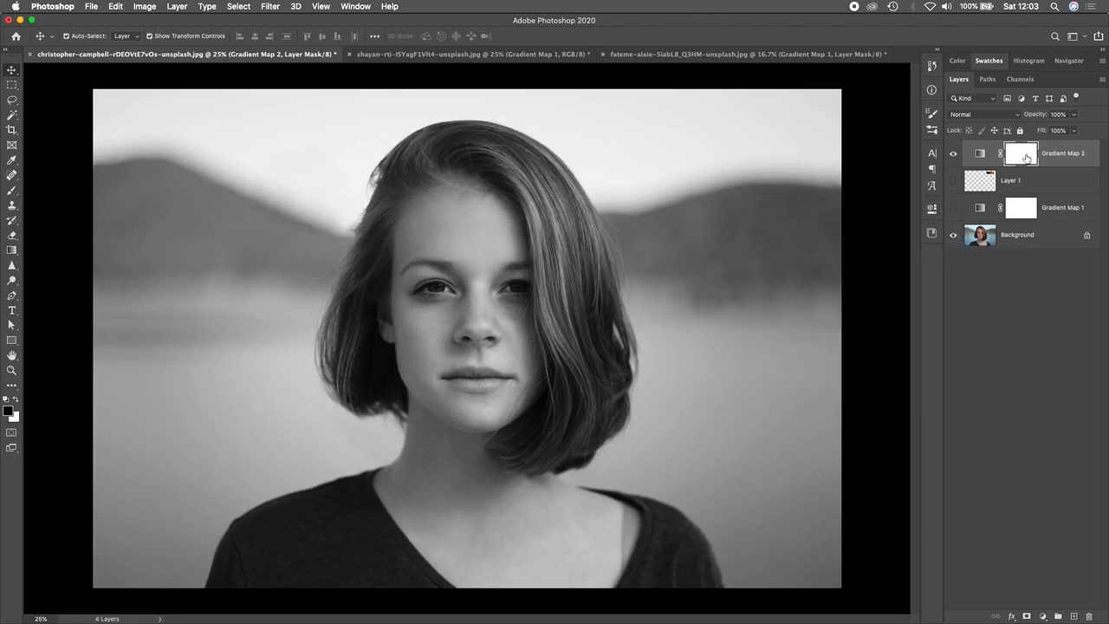
{"action": "left_click_drag", "start_coordinate": [1027, 157], "coordinate": [1089, 615]}
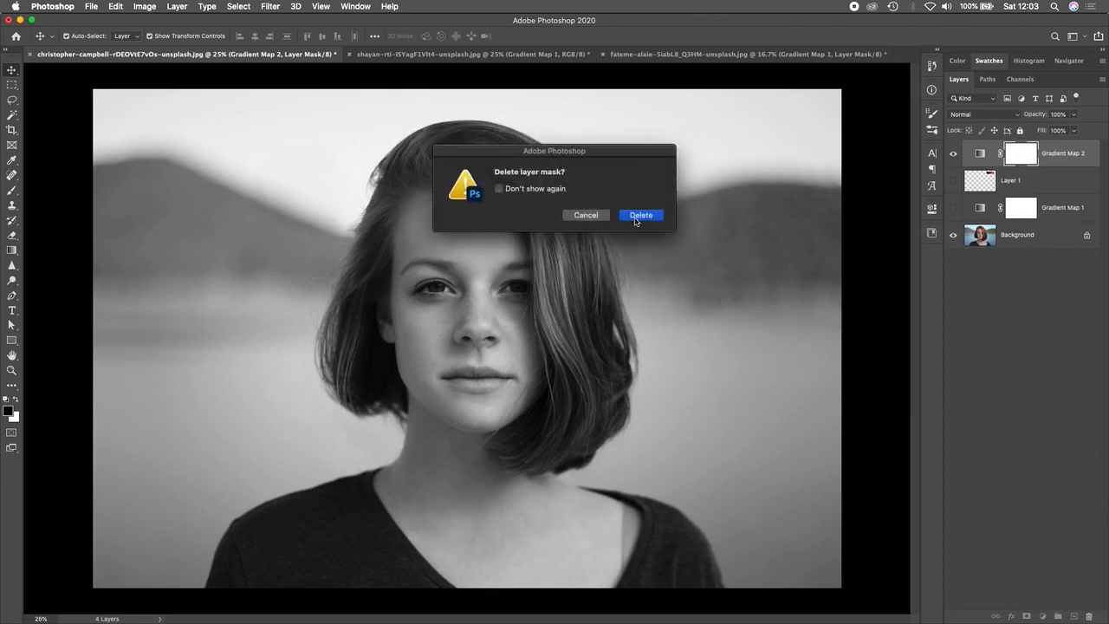
{"action": "left_click", "coordinate": [640, 216]}
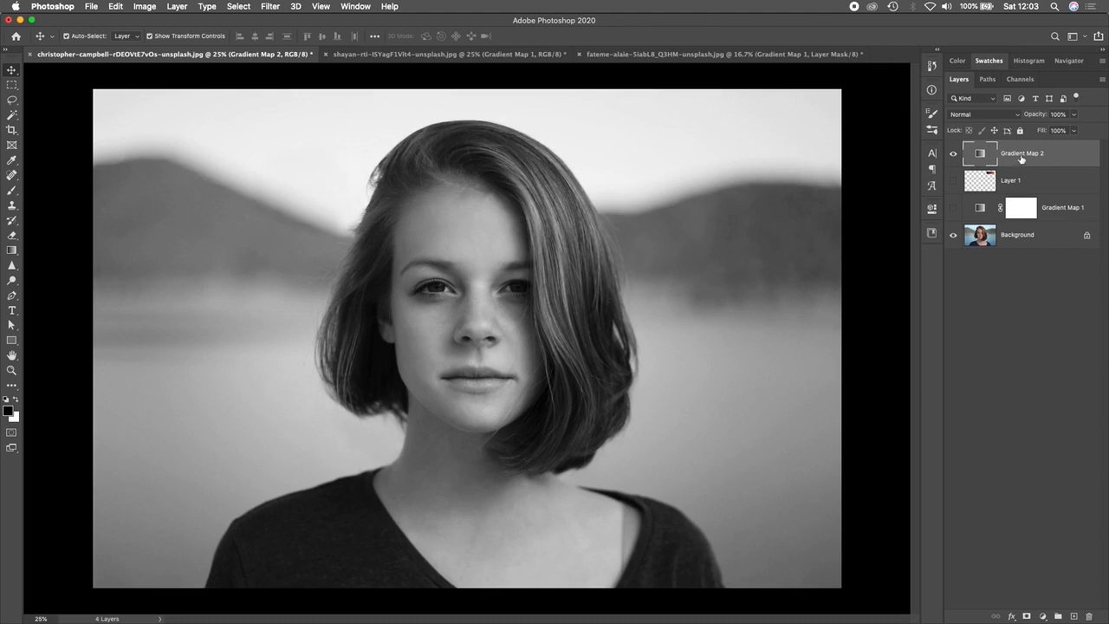
{"action": "left_click_drag", "start_coordinate": [1023, 160], "coordinate": [1093, 616]}
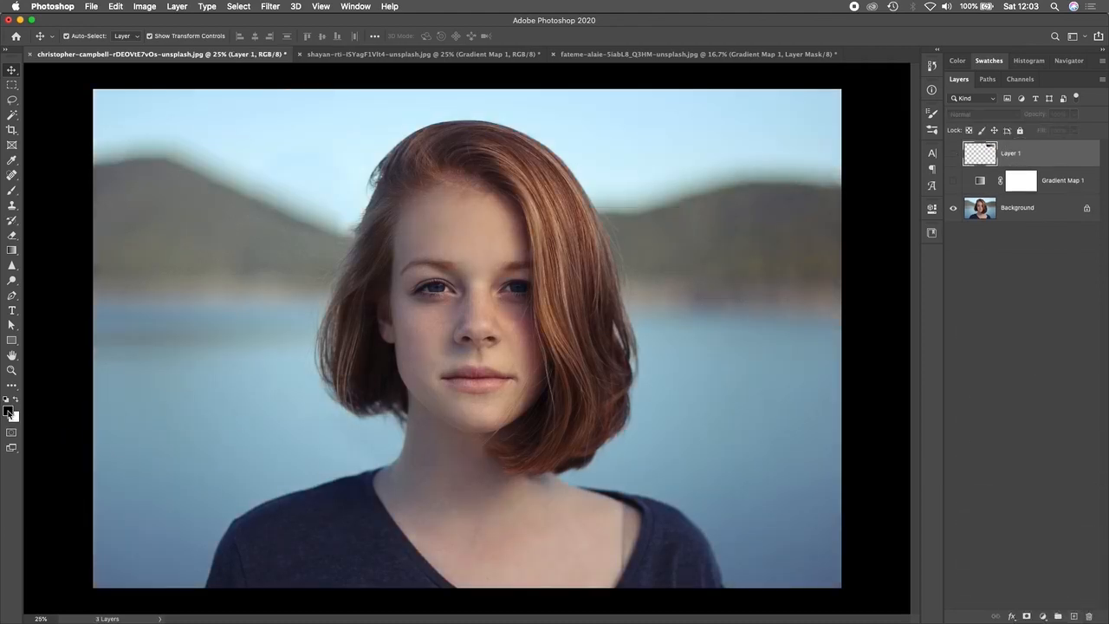
Set the foreground color to the dark orange 973302.
{"action": "left_click", "coordinate": [9, 410]}
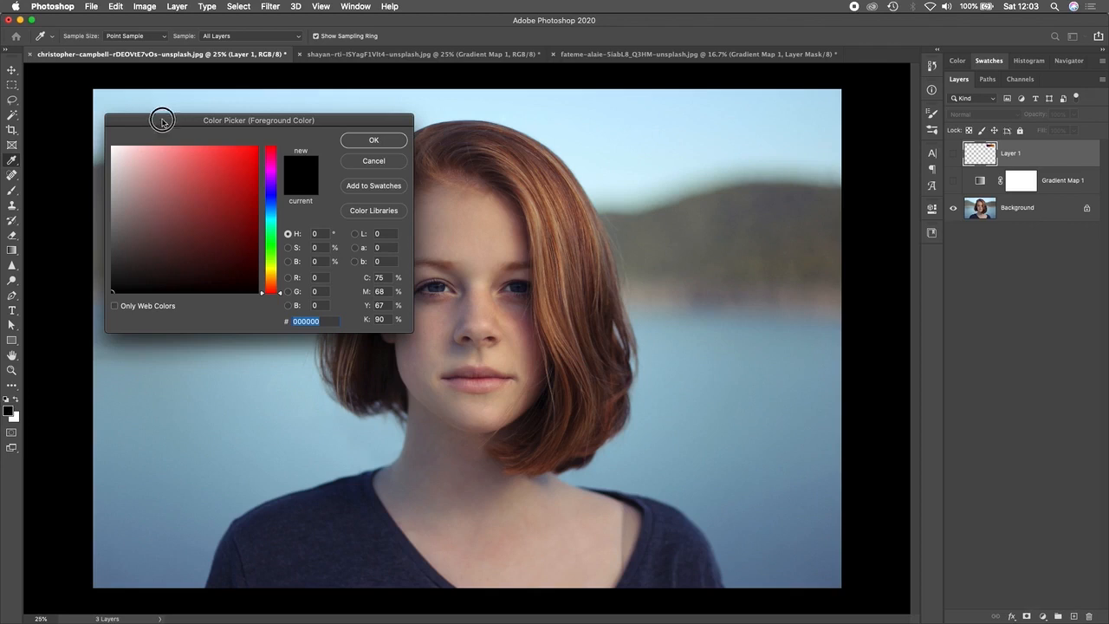
{"action": "left_click_drag", "start_coordinate": [159, 120], "coordinate": [229, 122]}
{"action": "left_click", "coordinate": [342, 286]}
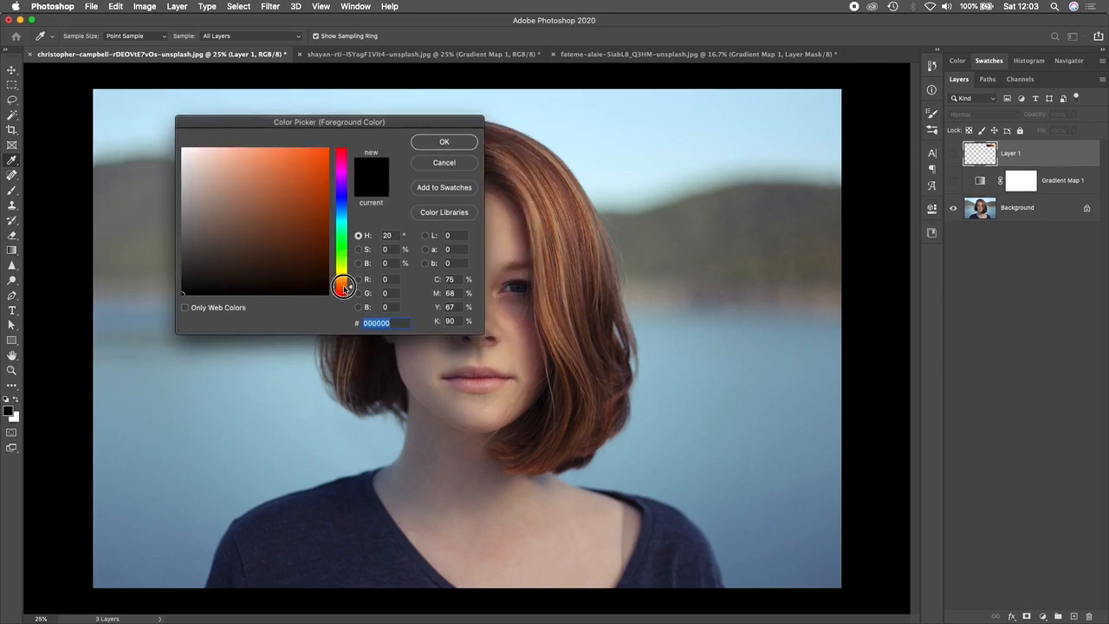
{"action": "left_click", "coordinate": [327, 207]}
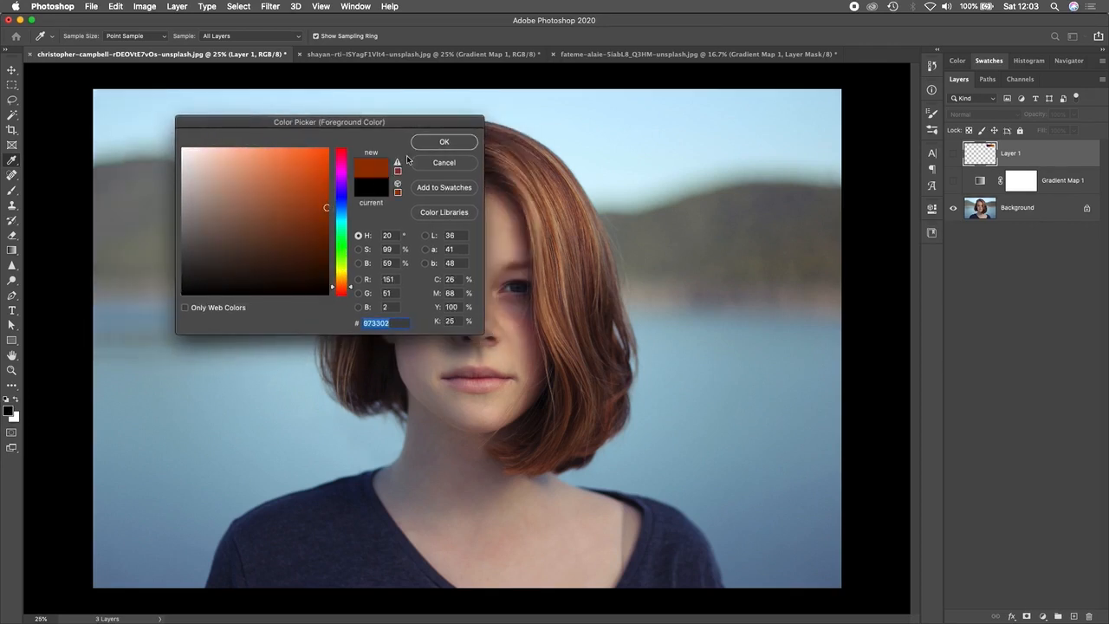
{"action": "left_click", "coordinate": [444, 142]}
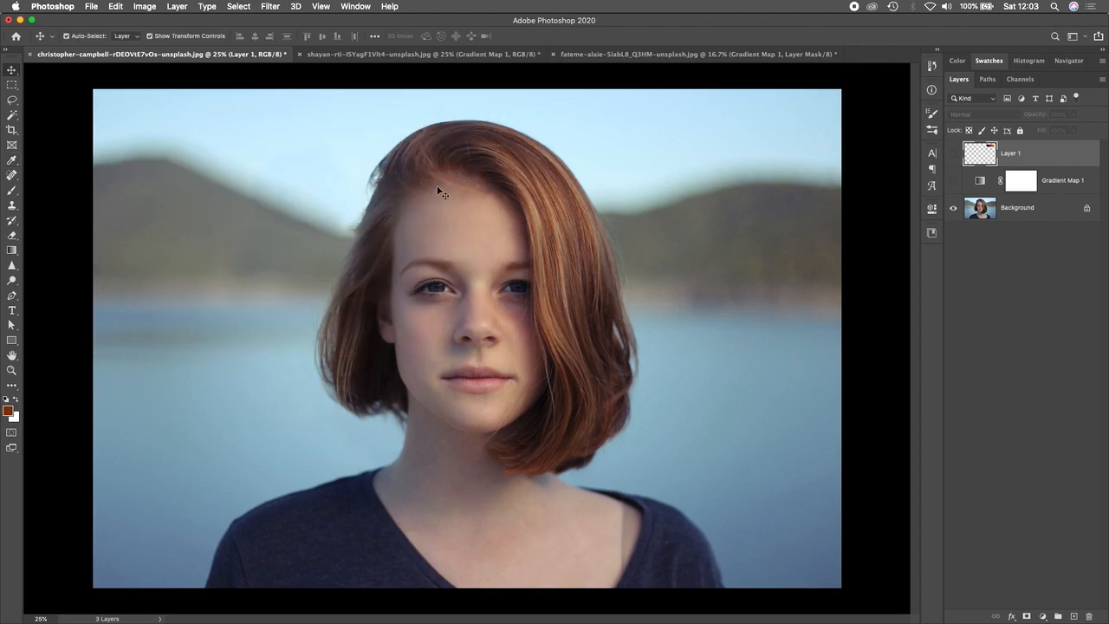
Set the background color to the olive yellow aca609.
{"action": "left_click", "coordinate": [15, 419]}
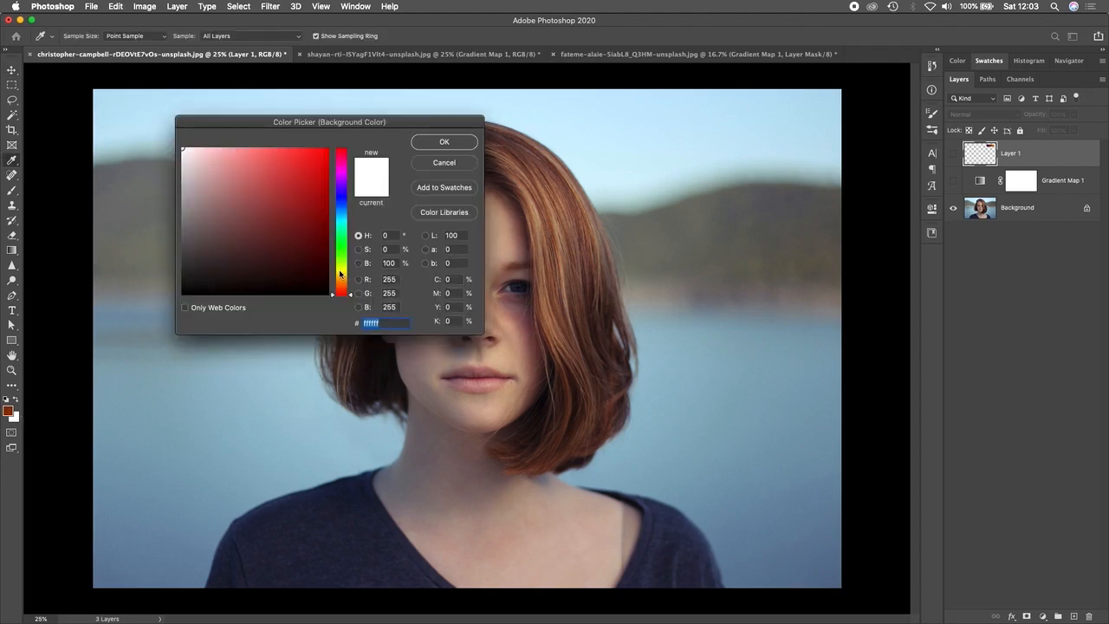
{"action": "left_click", "coordinate": [341, 270]}
{"action": "left_click", "coordinate": [318, 194]}
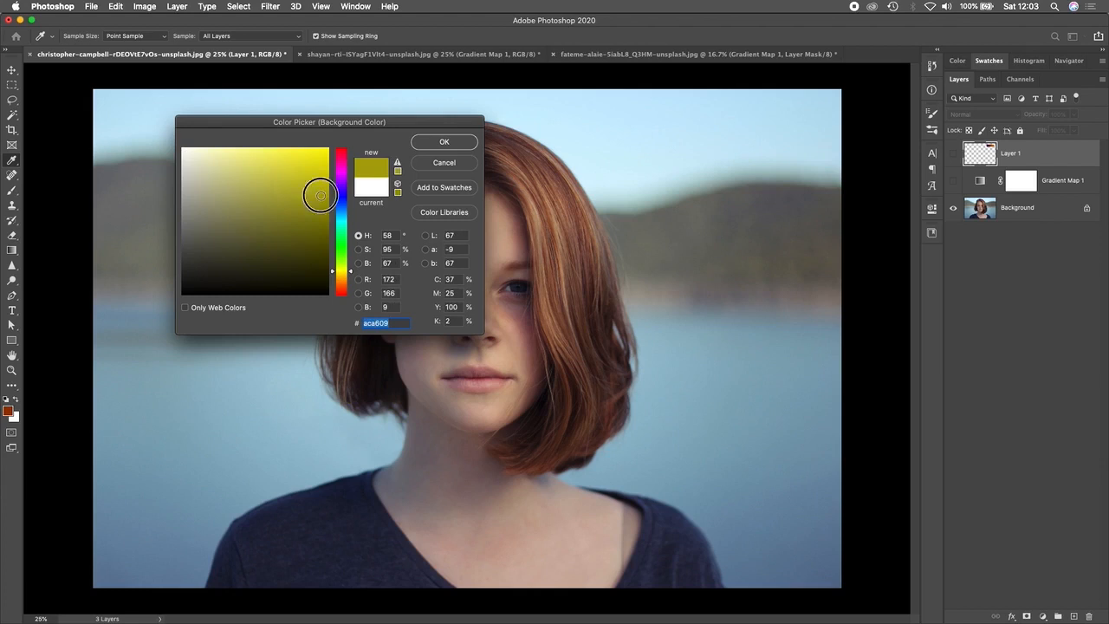
{"action": "left_click", "coordinate": [444, 142]}
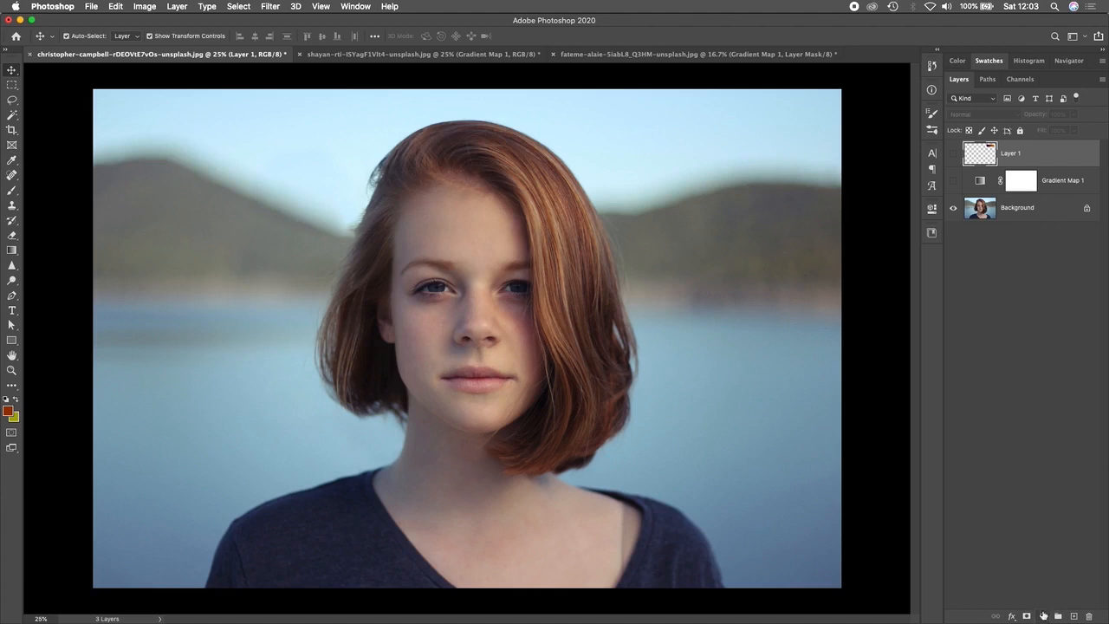
Delete Layer 1 and the hidden Gradient Map 1, leaving only the Background layer.
{"action": "left_click_drag", "start_coordinate": [1029, 157], "coordinate": [1089, 617]}
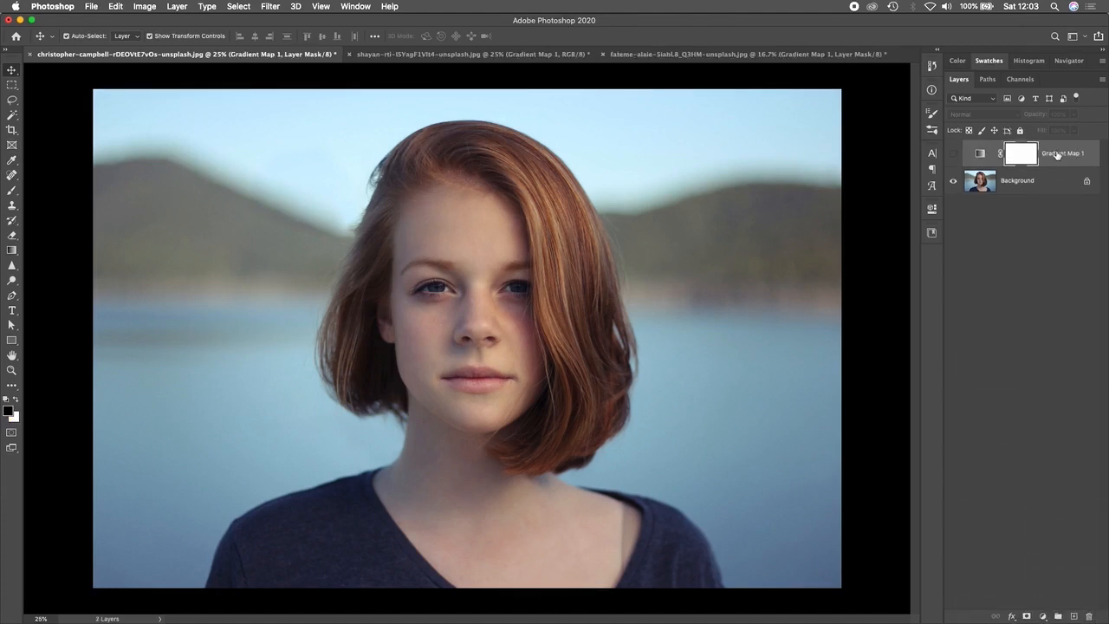
{"action": "left_click_drag", "start_coordinate": [1059, 155], "coordinate": [1086, 614]}
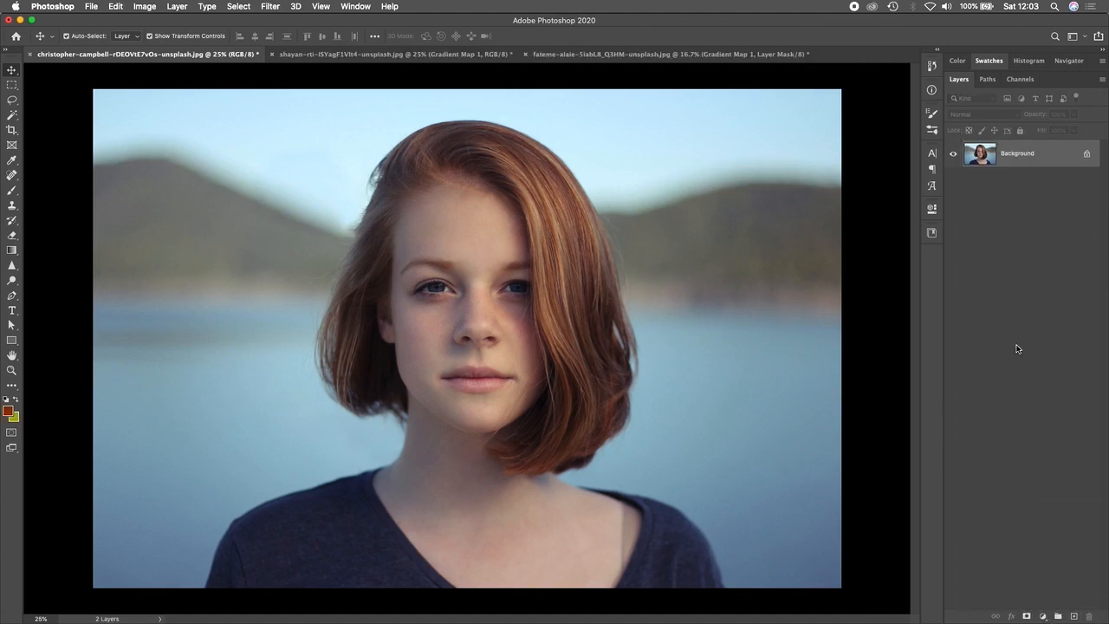
Add a Gradient Map adjustment layer above Background using the foreground and background colors, and delete it.
{"action": "left_click", "coordinate": [1041, 616]}
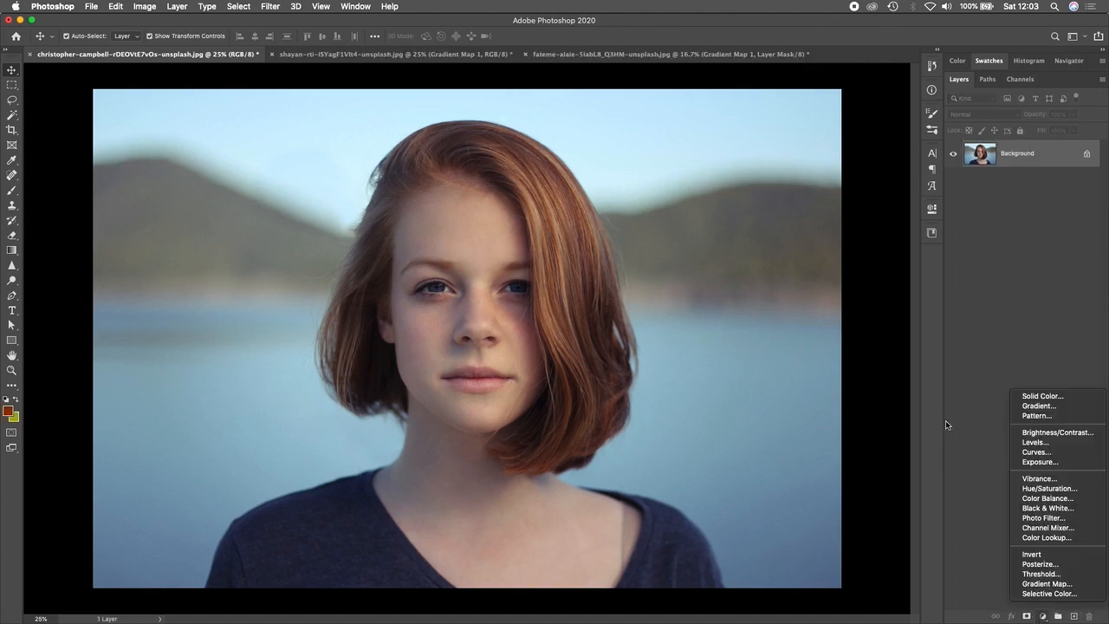
{"action": "left_click", "coordinate": [1047, 584]}
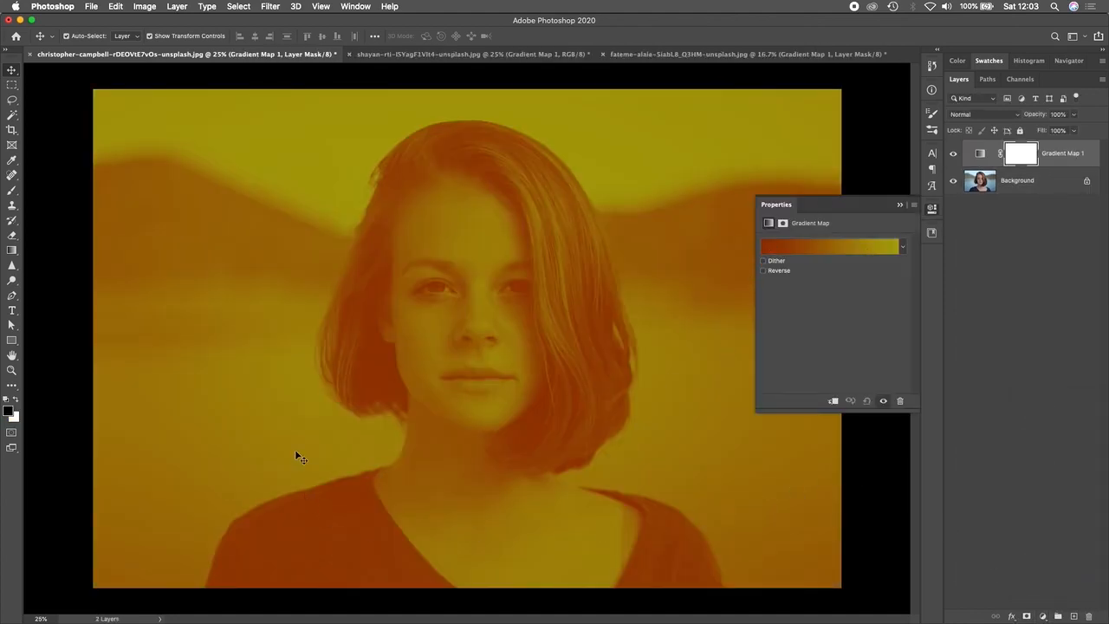
{"action": "left_click", "coordinate": [932, 211]}
{"action": "key", "text": "super+alt+r"}
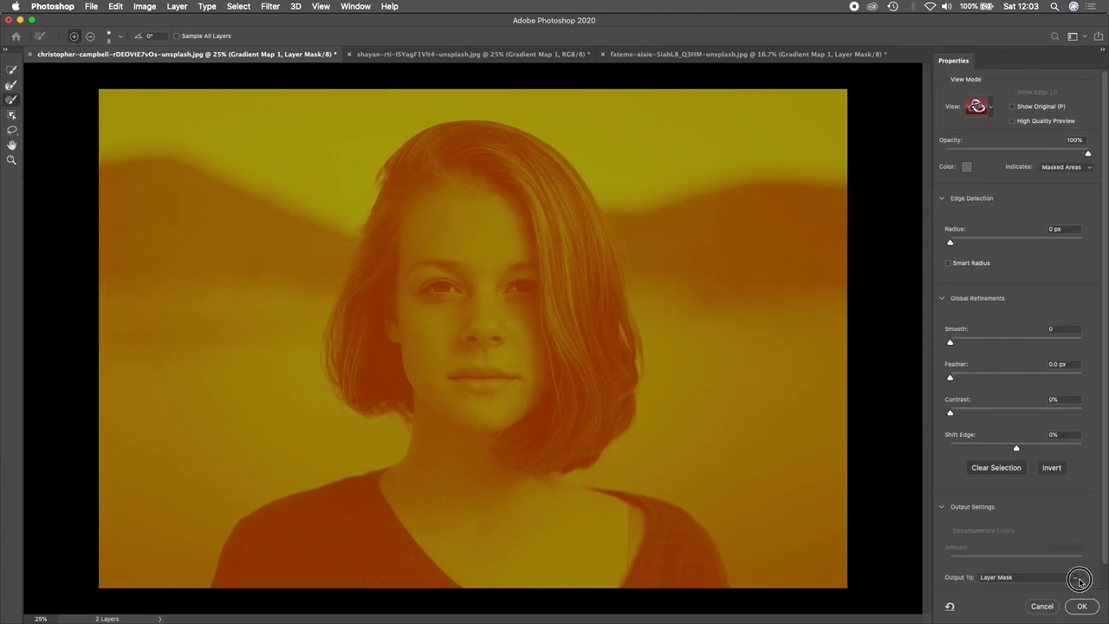
{"action": "left_click", "coordinate": [1041, 606]}
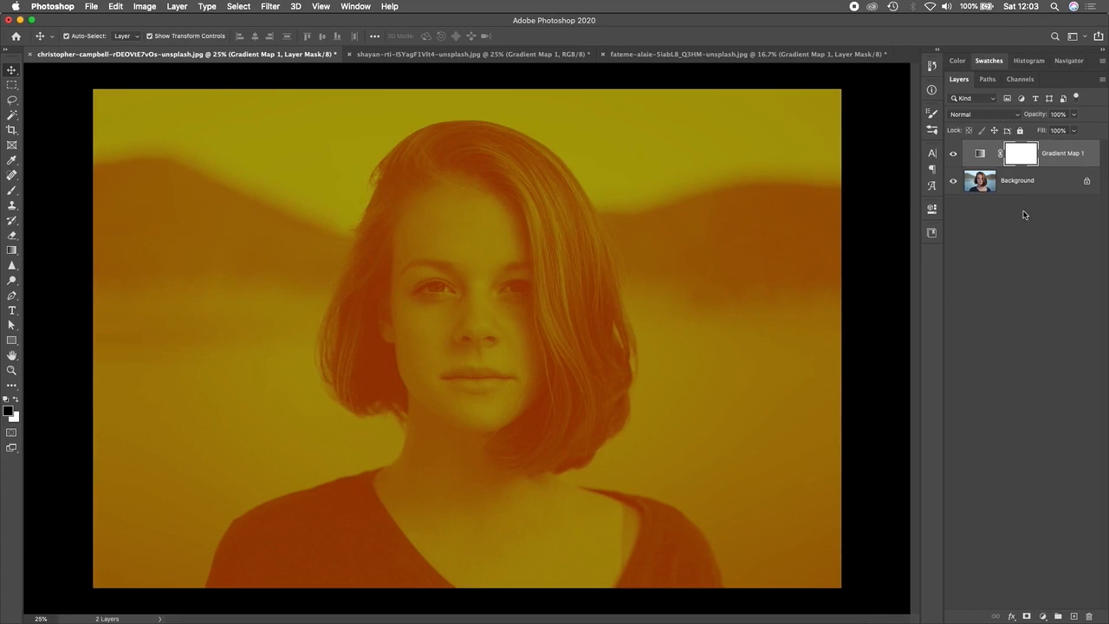
{"action": "left_click_drag", "start_coordinate": [1074, 158], "coordinate": [1090, 616]}
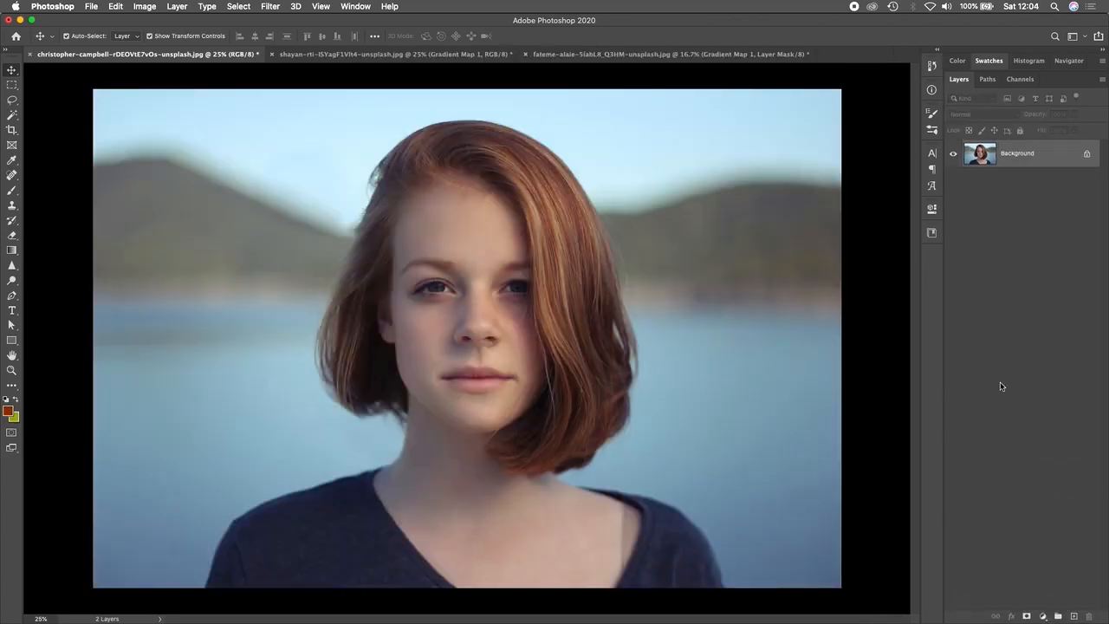
Add a Gradient Map adjustment layer above Background and open its Foreground to Background gradient for editing.
{"action": "left_click", "coordinate": [1043, 616]}
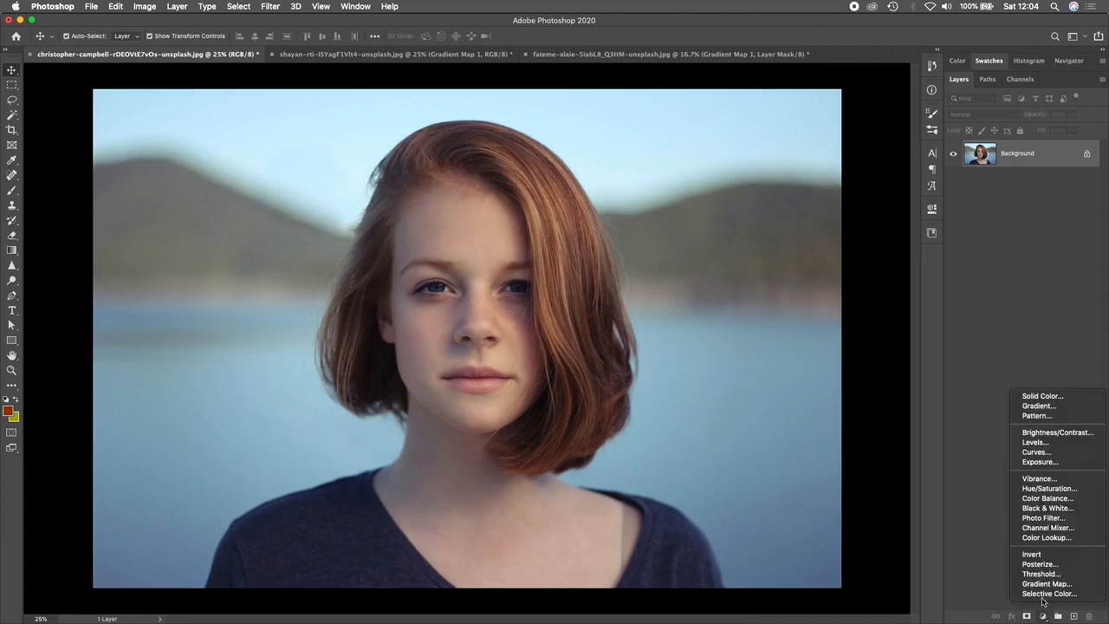
{"action": "left_click", "coordinate": [1046, 584]}
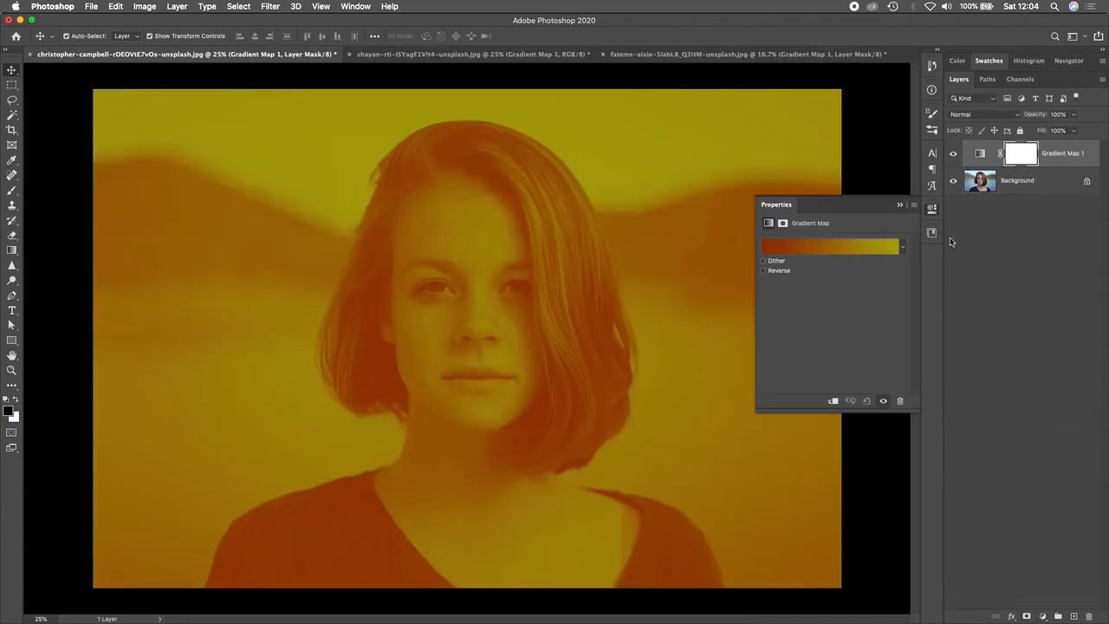
{"action": "left_click", "coordinate": [814, 247]}
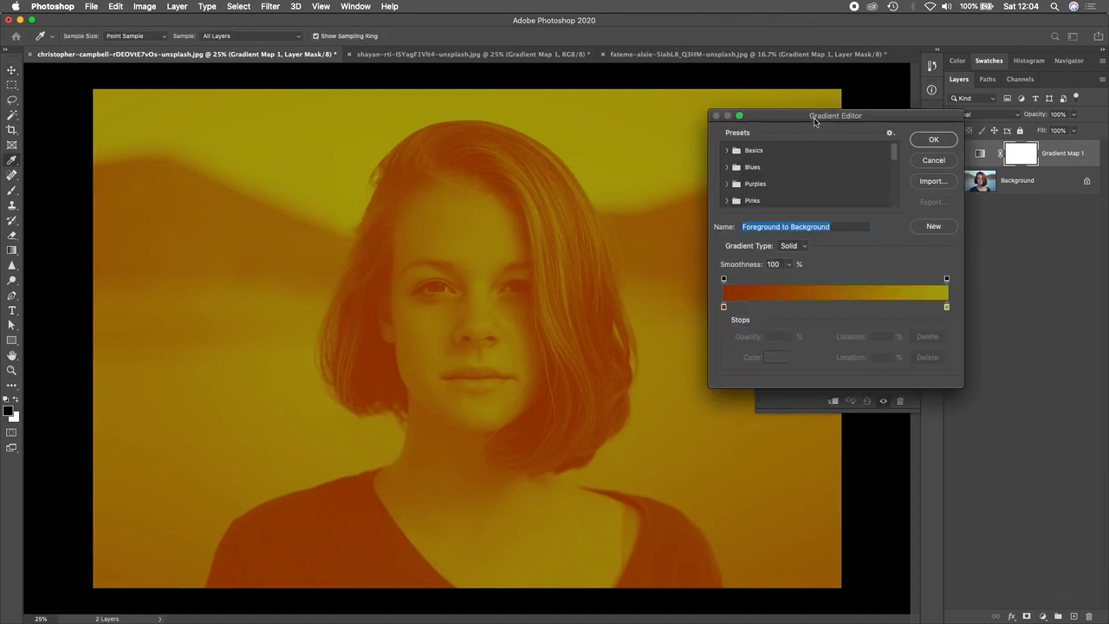
{"action": "left_click_drag", "start_coordinate": [802, 115], "coordinate": [786, 156]}
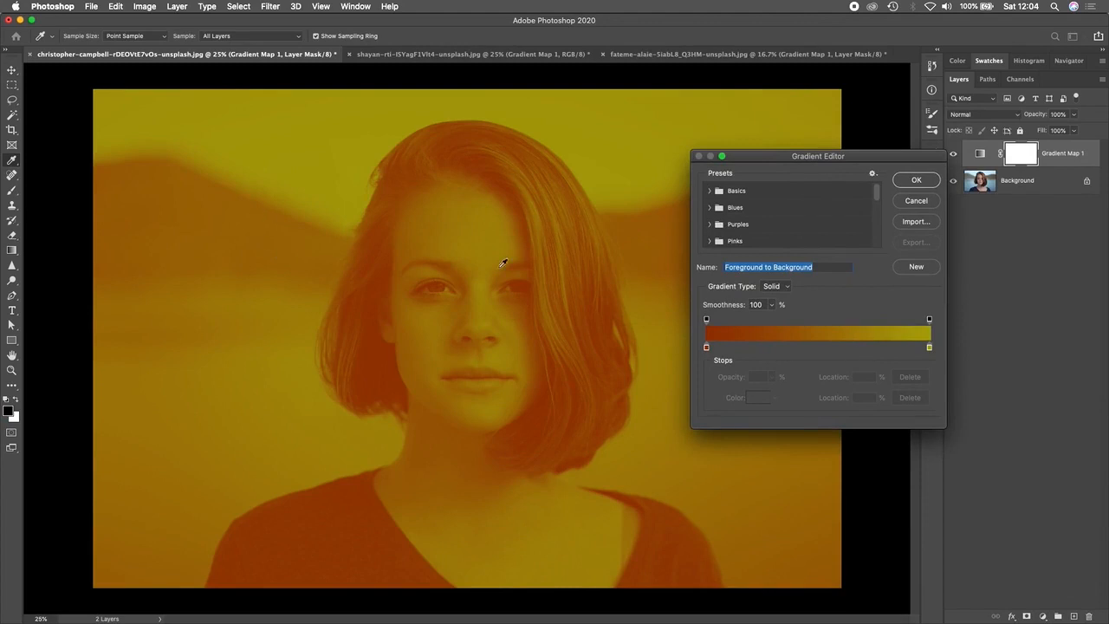
Set the gradient's dark orange color stop at location 0% to blue 00457f.
{"action": "double_click", "coordinate": [707, 347]}
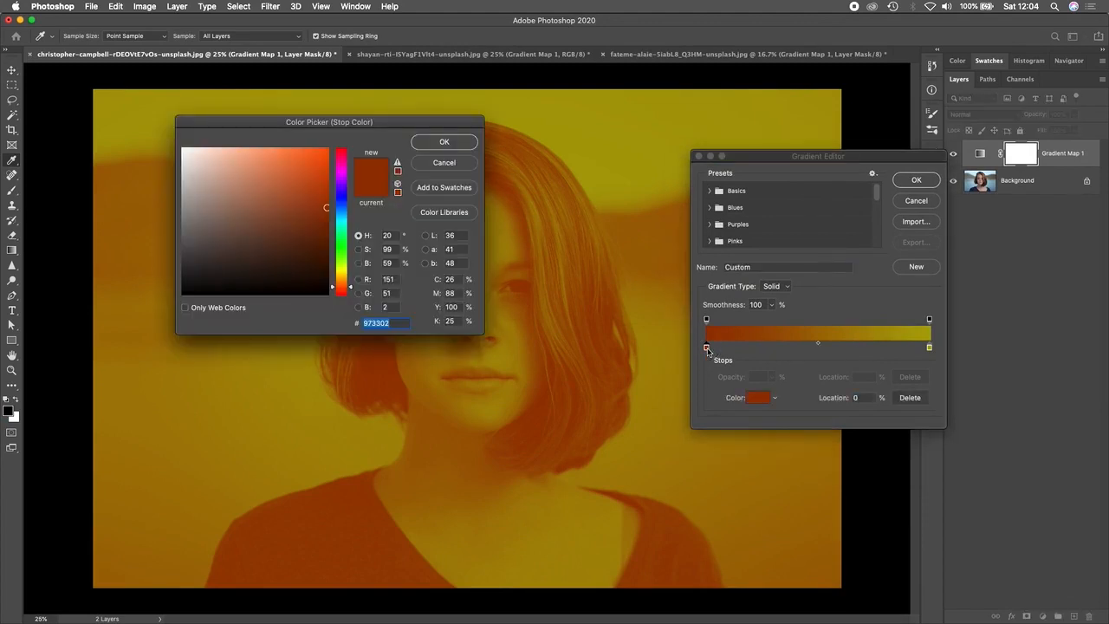
{"action": "left_click", "coordinate": [340, 211]}
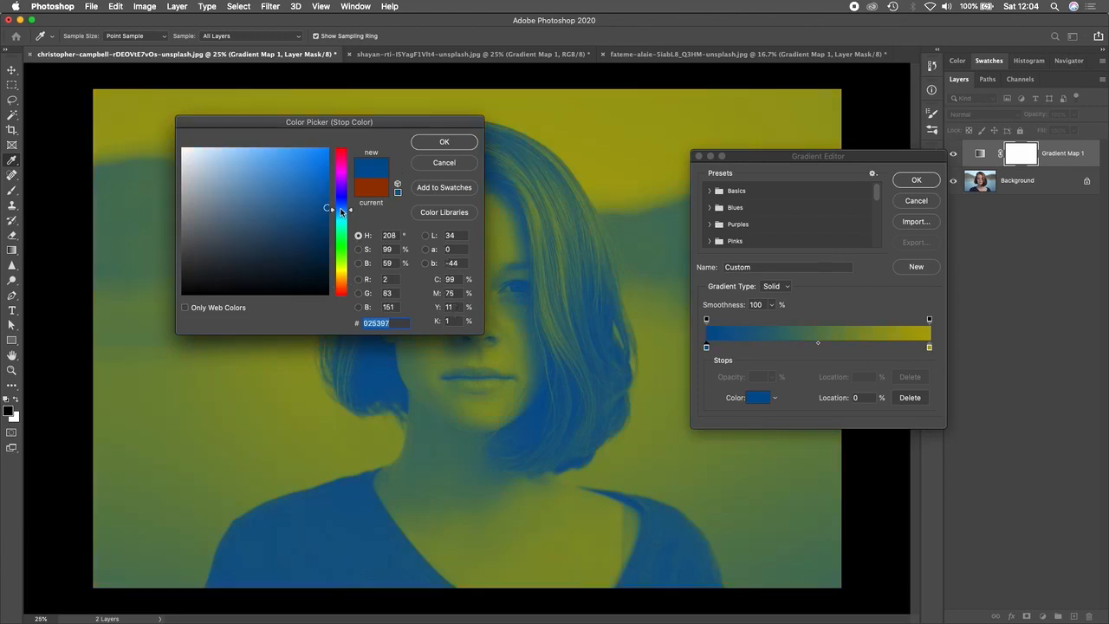
{"action": "left_click", "coordinate": [329, 221]}
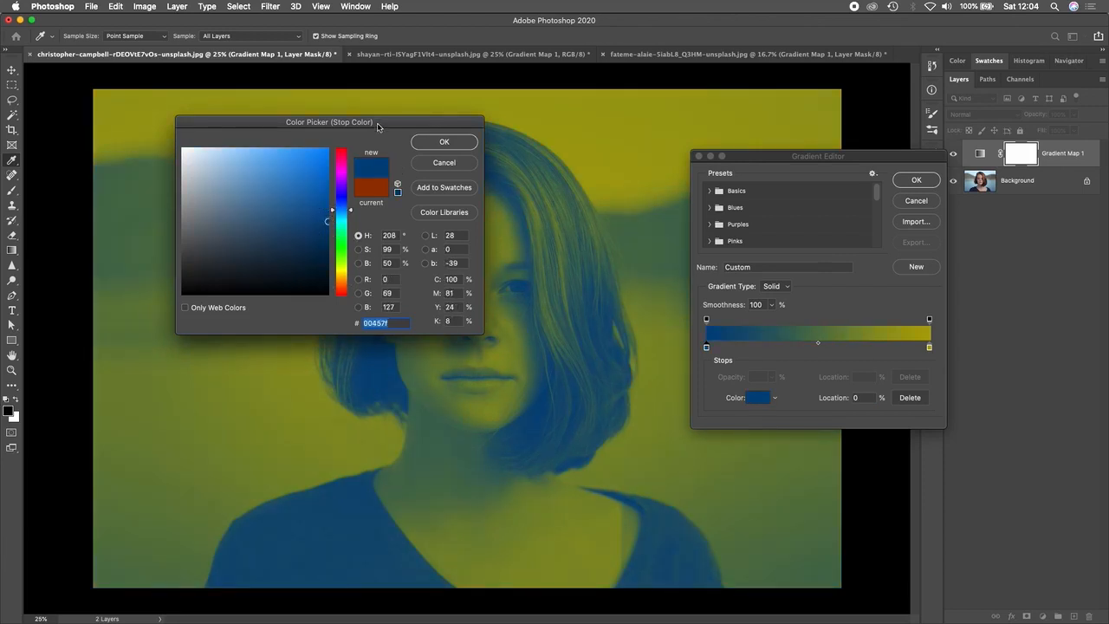
{"action": "left_click_drag", "start_coordinate": [378, 128], "coordinate": [329, 156]}
{"action": "left_click", "coordinate": [392, 170]}
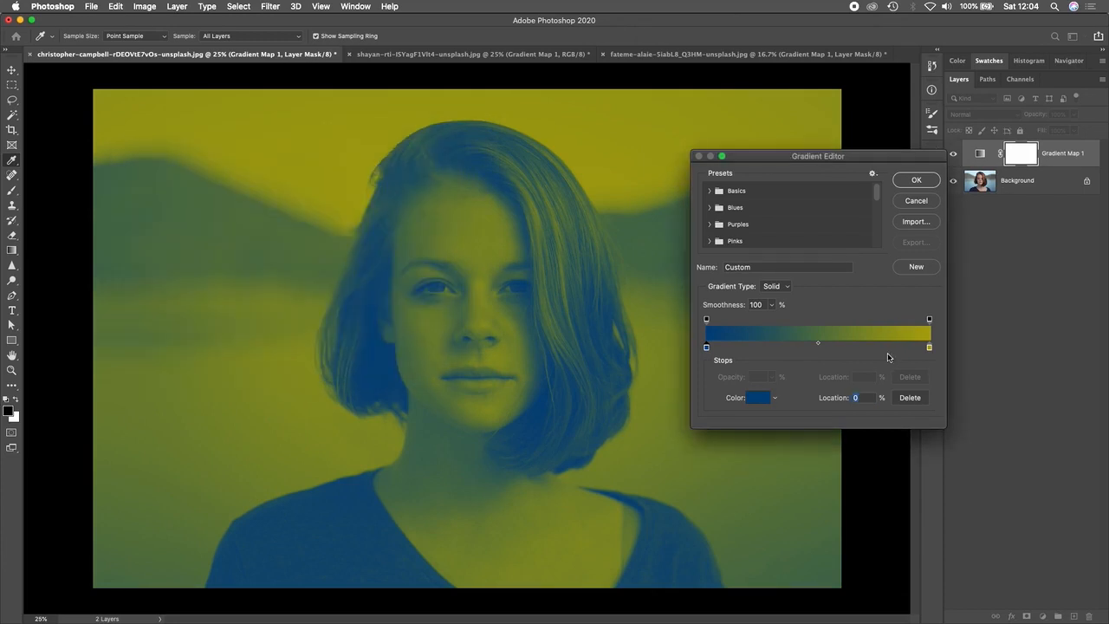
Set the gradient's olive yellow color stop at location 100% to a bright blue with a hue of 198°.
{"action": "double_click", "coordinate": [929, 347]}
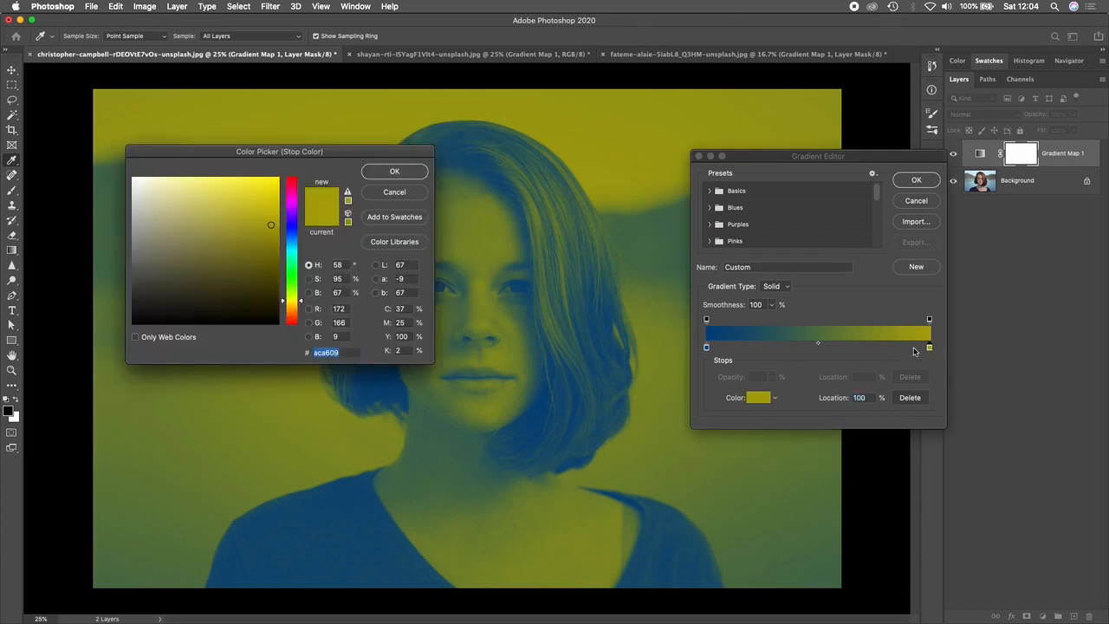
{"action": "left_click", "coordinate": [292, 247]}
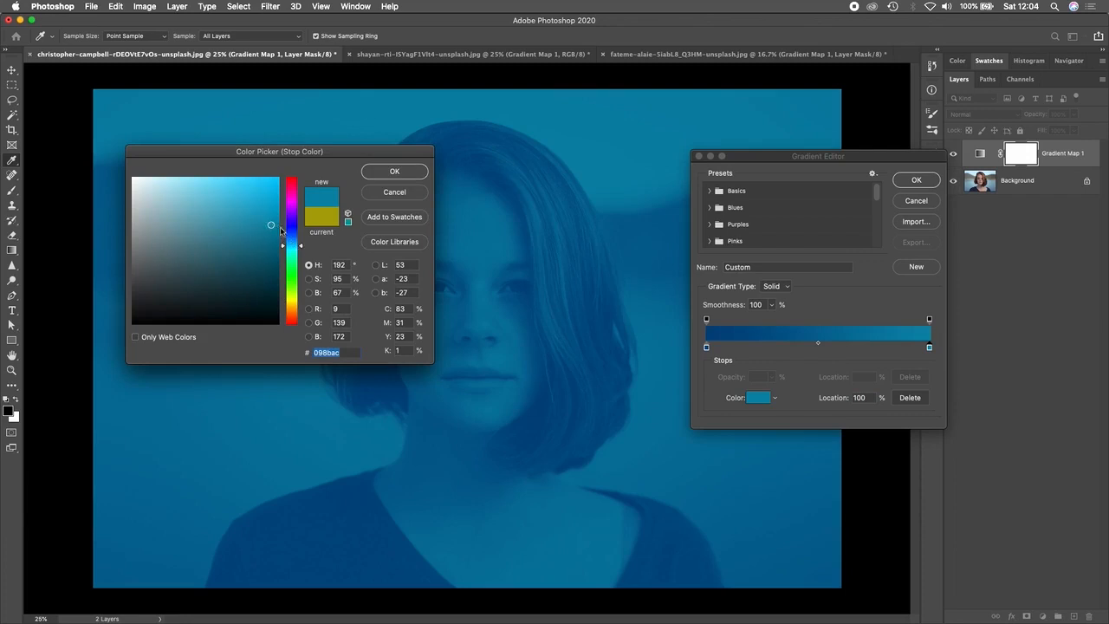
{"action": "left_click", "coordinate": [292, 245]}
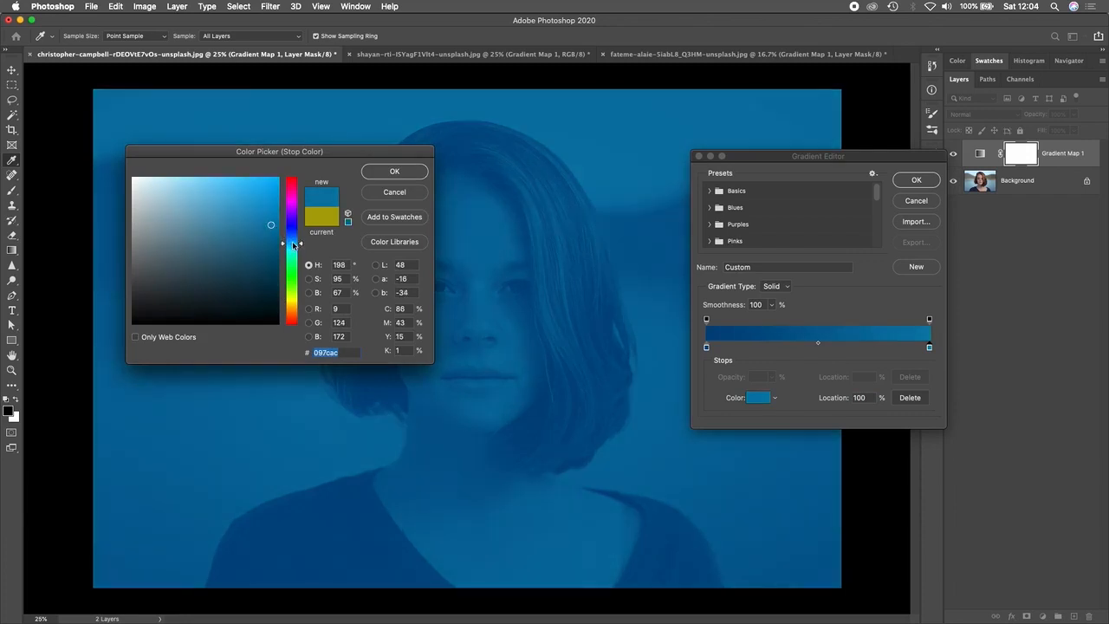
{"action": "left_click", "coordinate": [275, 201]}
{"action": "left_click", "coordinate": [420, 174]}
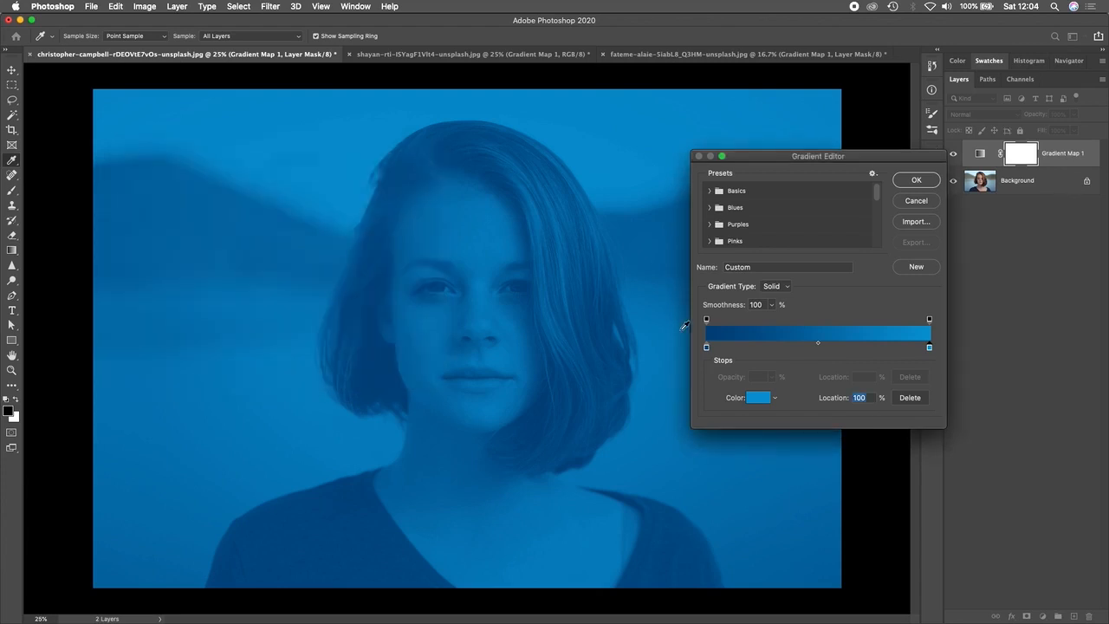
Darken the gradient's color stop at location 0% to navy 01284a and apply the edited gradient.
{"action": "double_click", "coordinate": [706, 348]}
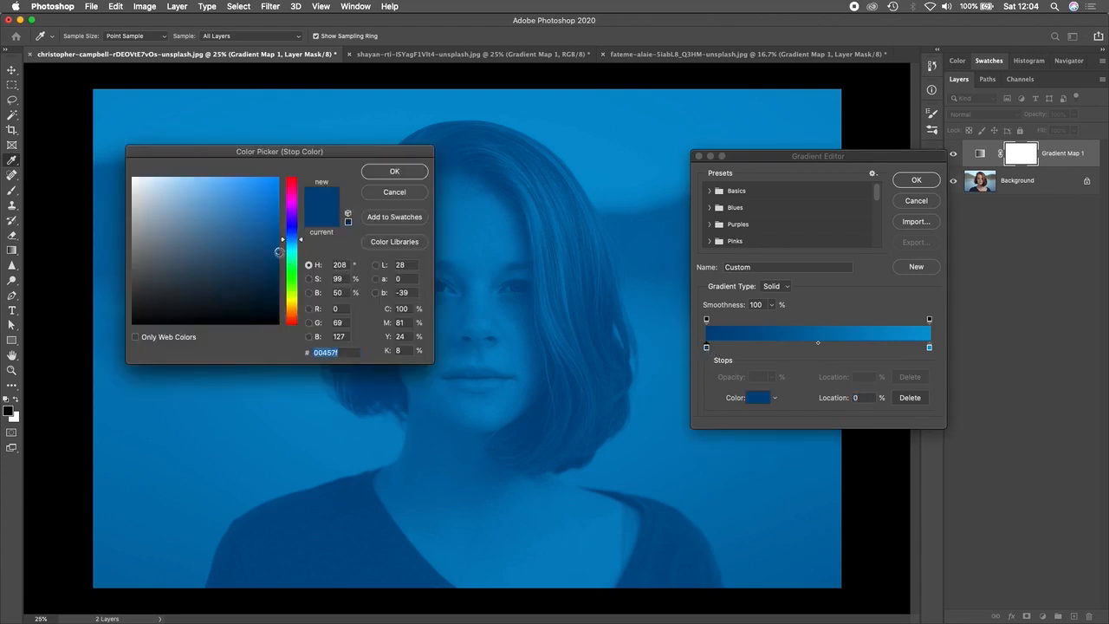
{"action": "left_click_drag", "start_coordinate": [277, 251], "coordinate": [278, 281]}
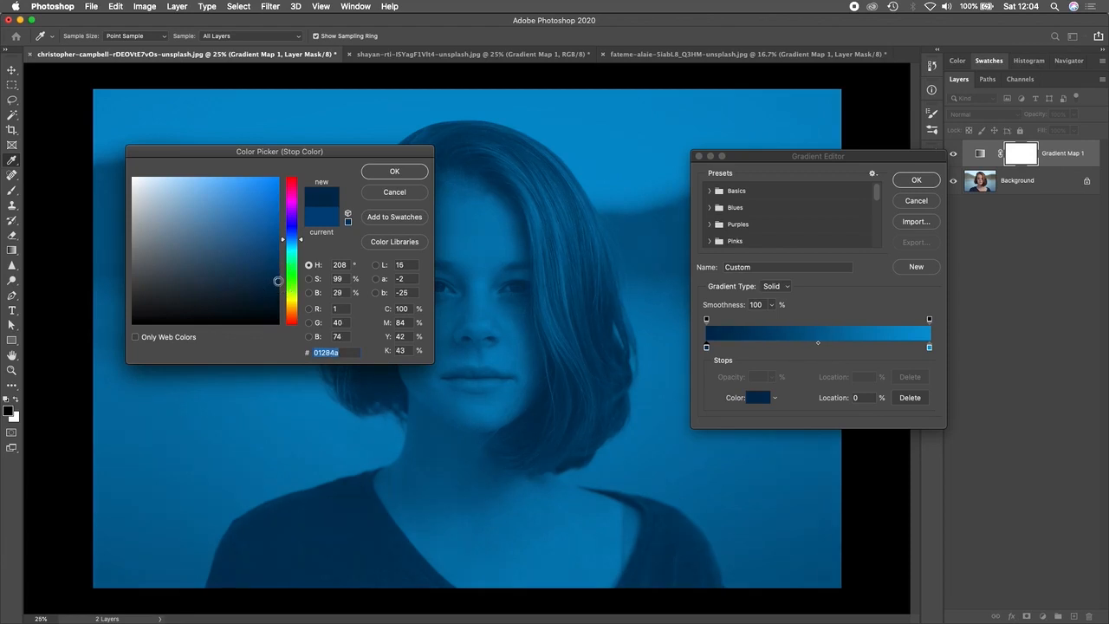
{"action": "left_click", "coordinate": [394, 174]}
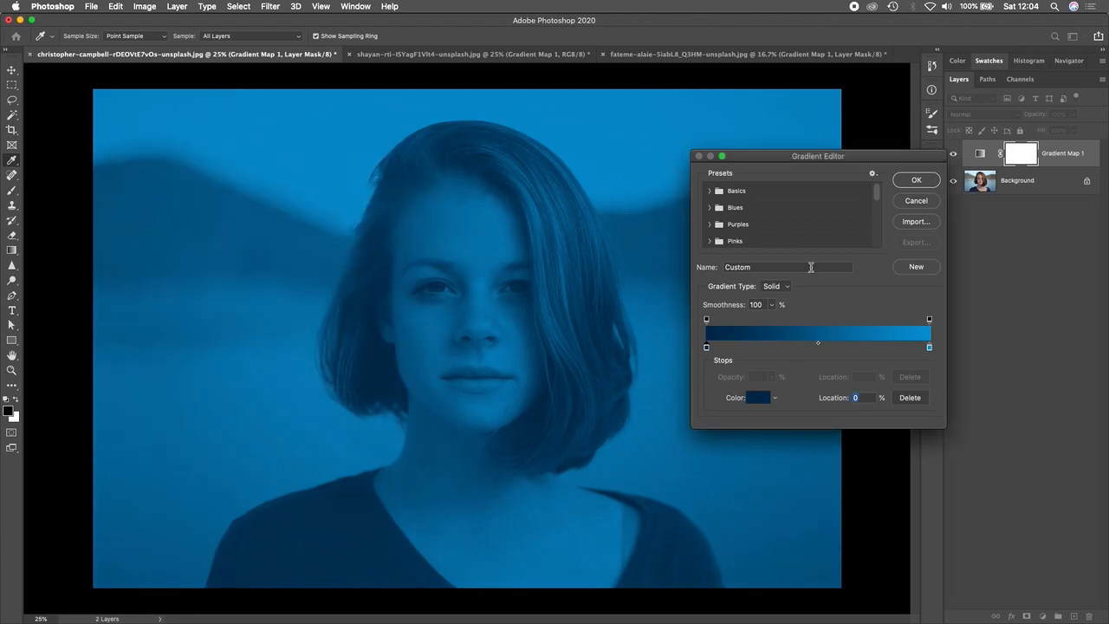
{"action": "left_click", "coordinate": [910, 181]}
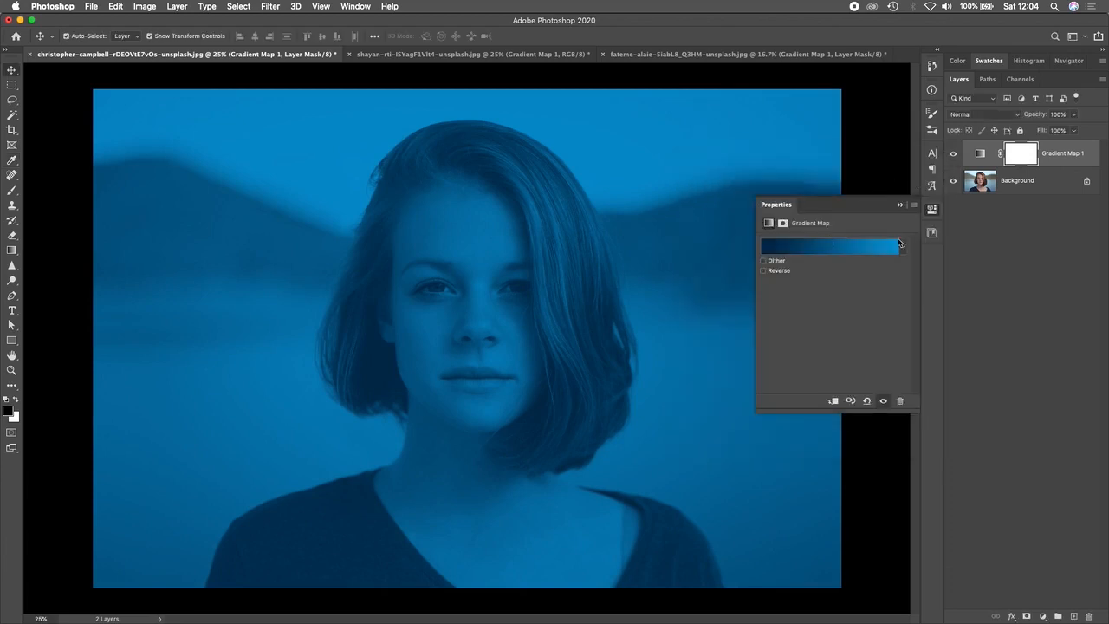
{"action": "left_click", "coordinate": [932, 211]}
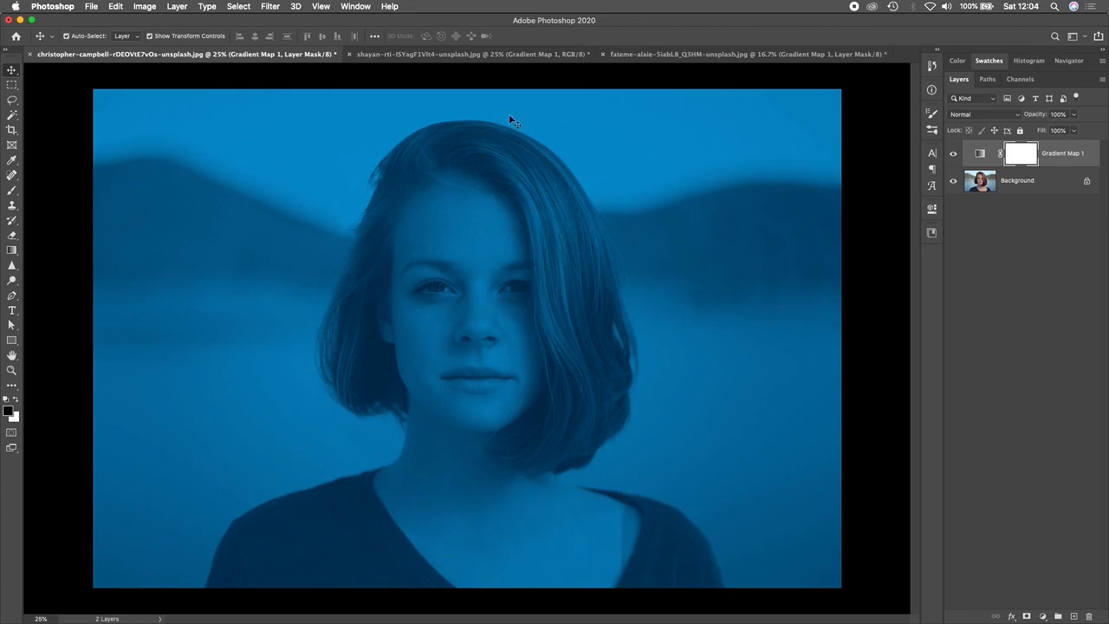
In the magenta-tinted seated portrait document, replace the existing Gradient Map 1 with a new Gradient Map adjustment layer above Background.
{"action": "left_click", "coordinate": [459, 54]}
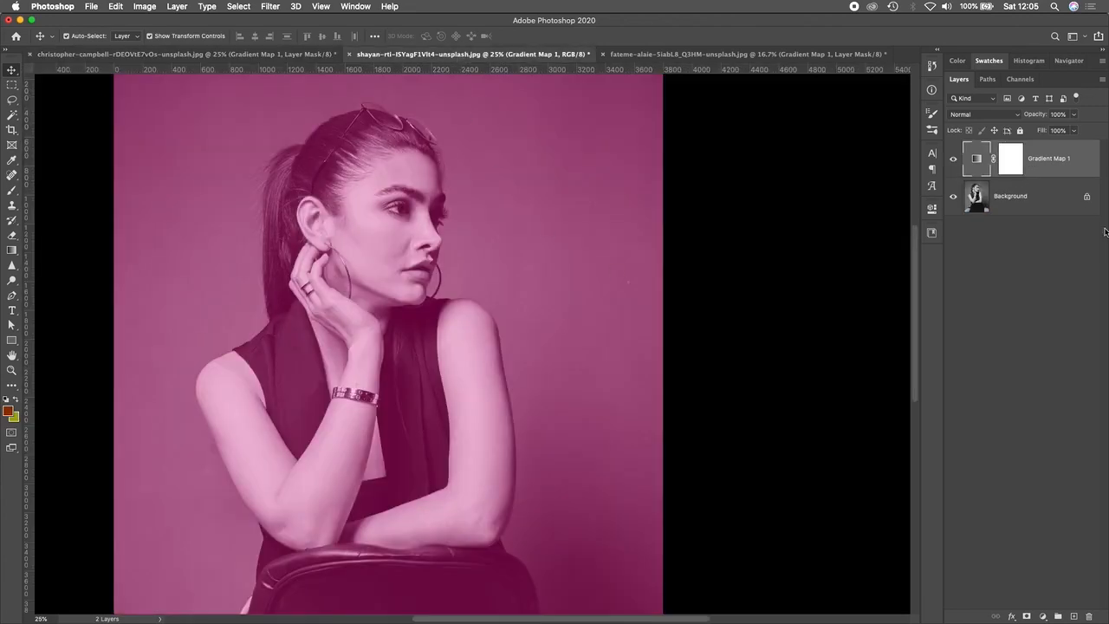
{"action": "left_click_drag", "start_coordinate": [1067, 163], "coordinate": [1089, 616]}
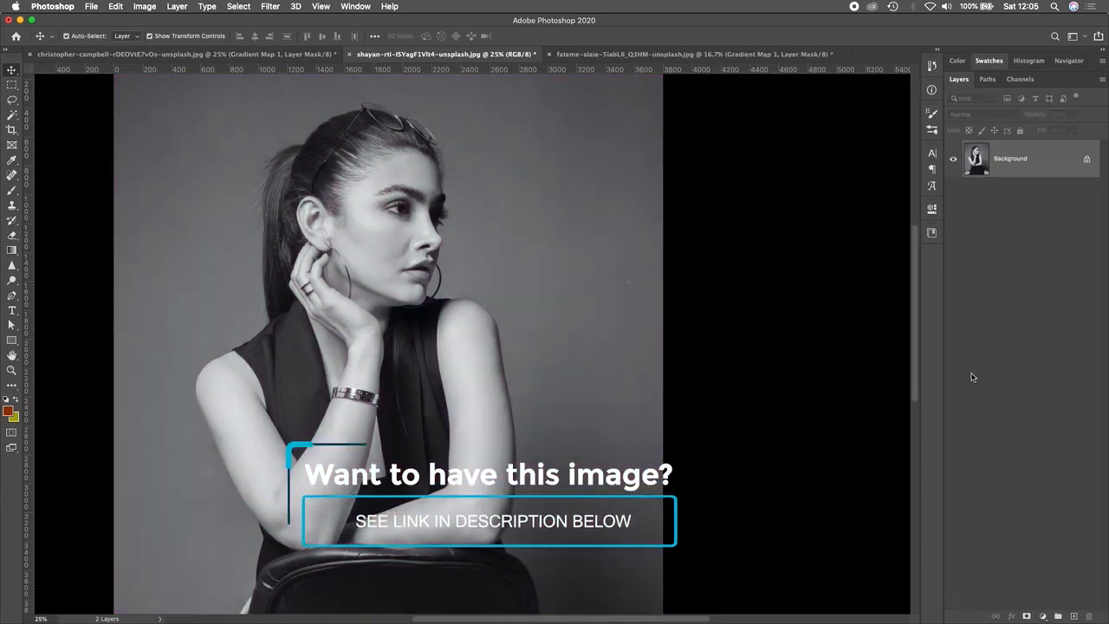
{"action": "left_click", "coordinate": [1043, 616]}
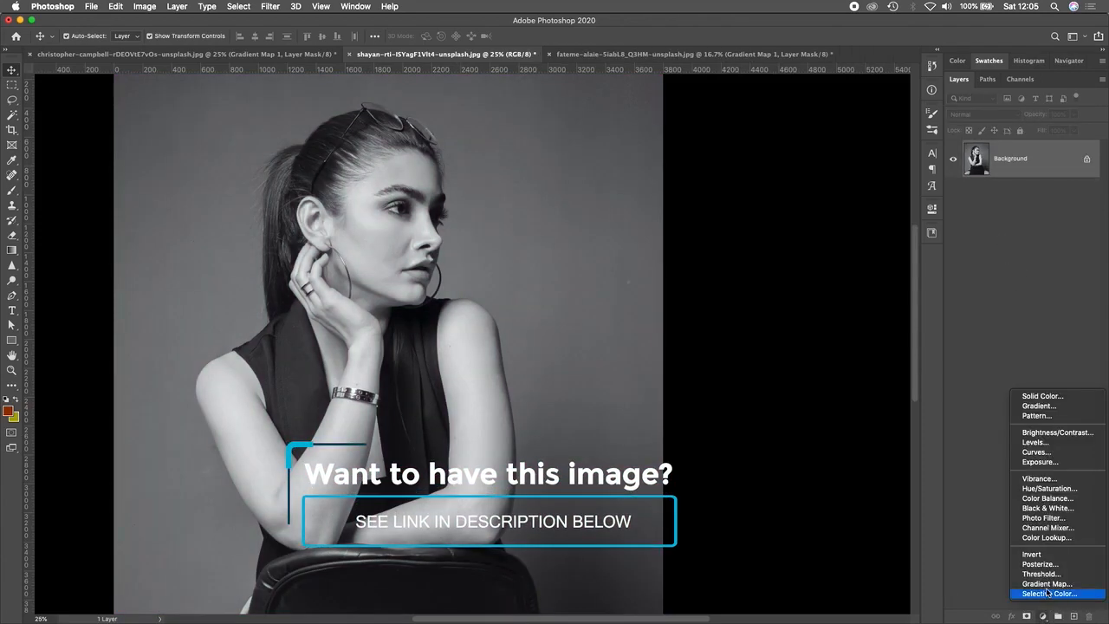
{"action": "left_click", "coordinate": [1046, 584]}
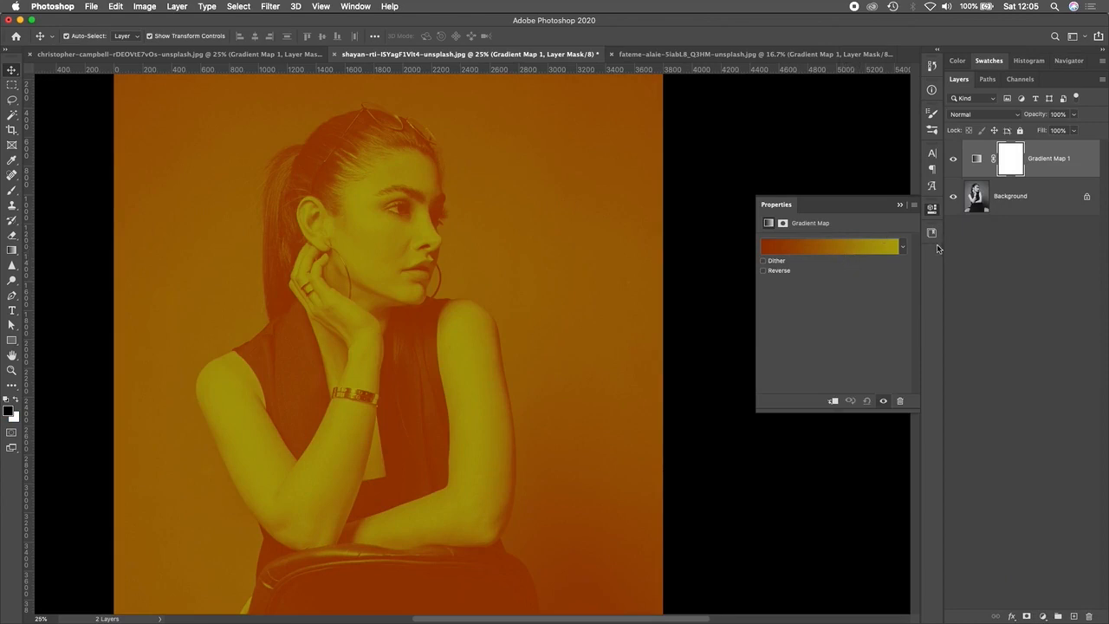
{"action": "left_click", "coordinate": [931, 213]}
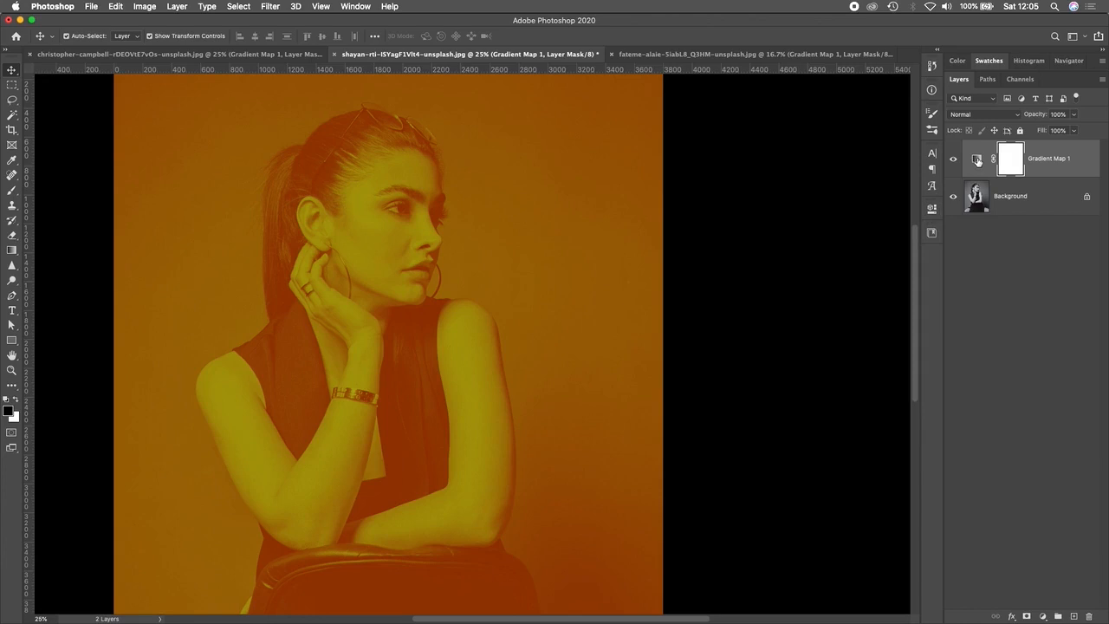
Set the Gradient Map's dark orange color stop at location 0% to the dark magenta 930168.
{"action": "double_click", "coordinate": [978, 161]}
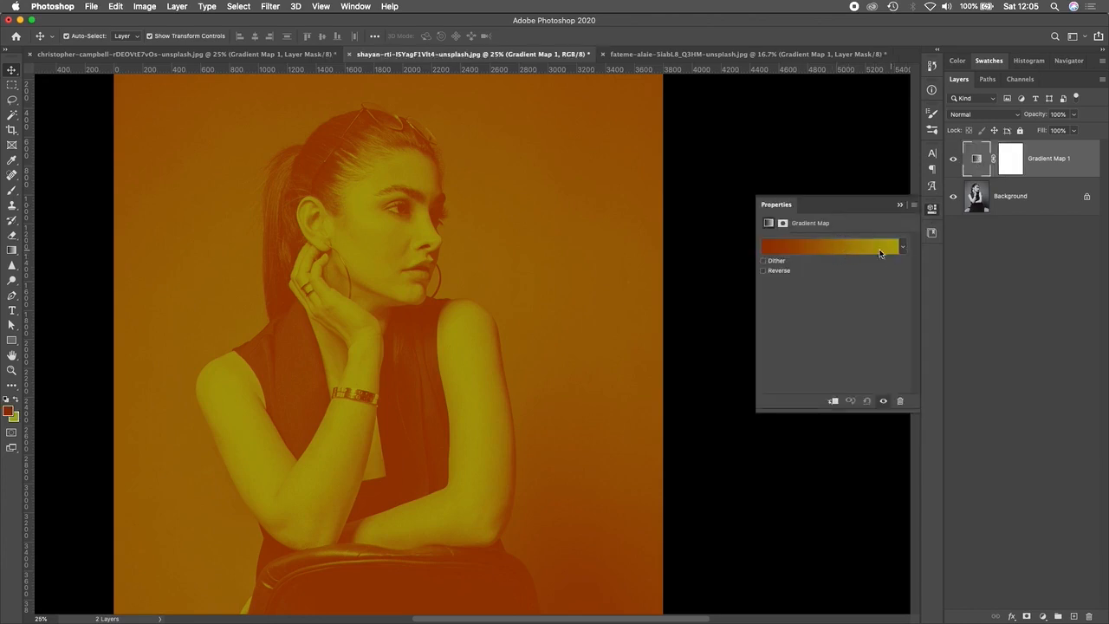
{"action": "left_click", "coordinate": [821, 250]}
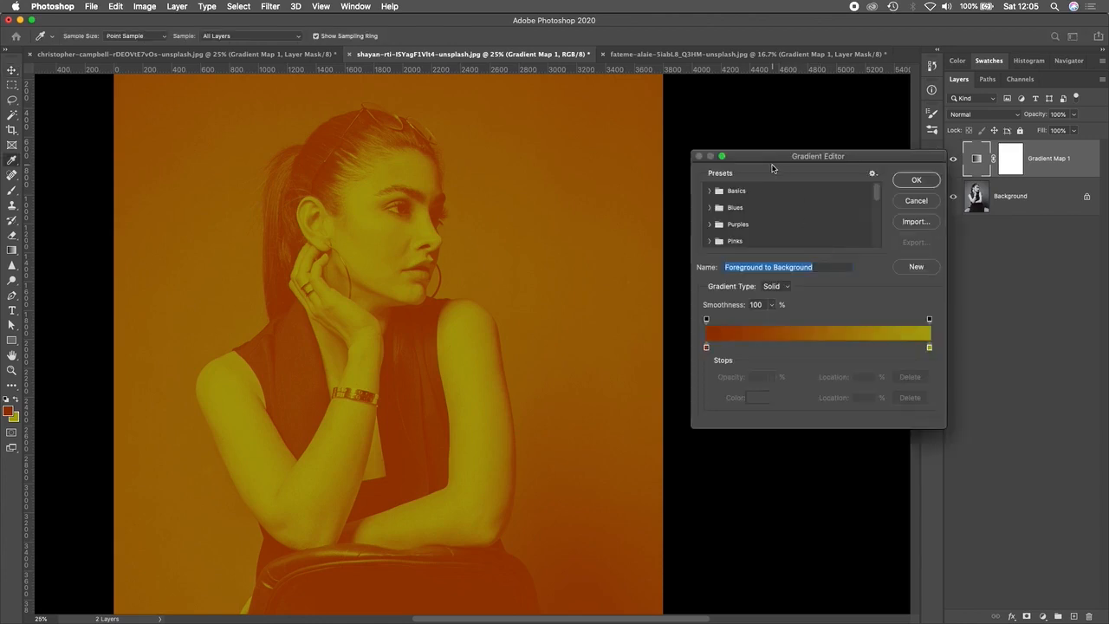
{"action": "left_click_drag", "start_coordinate": [760, 155], "coordinate": [721, 153]}
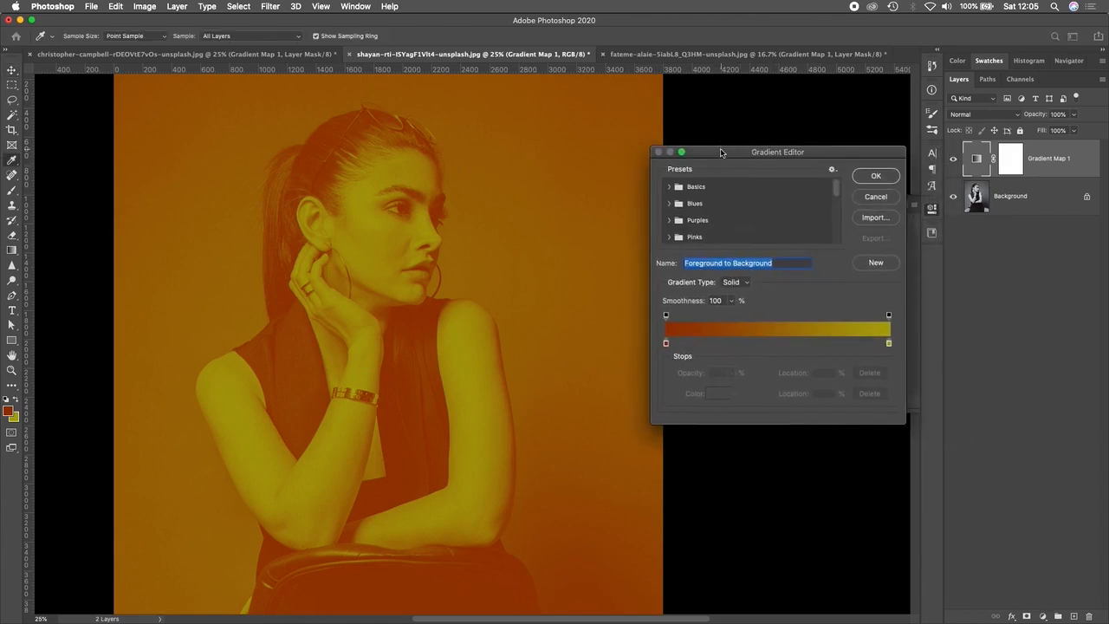
{"action": "double_click", "coordinate": [667, 343]}
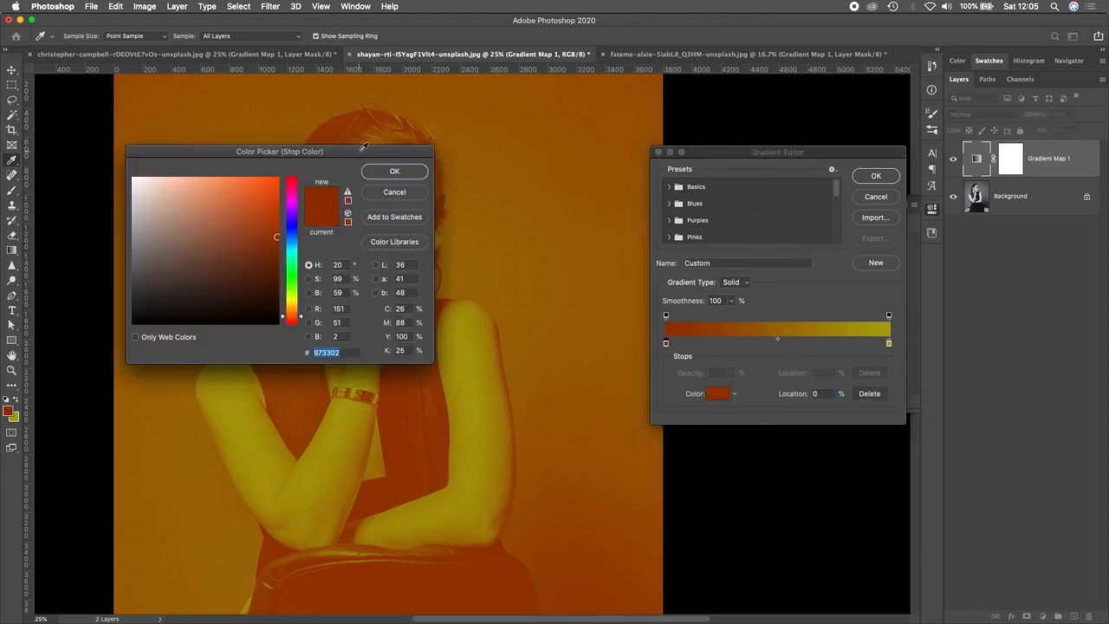
{"action": "left_click", "coordinate": [293, 201]}
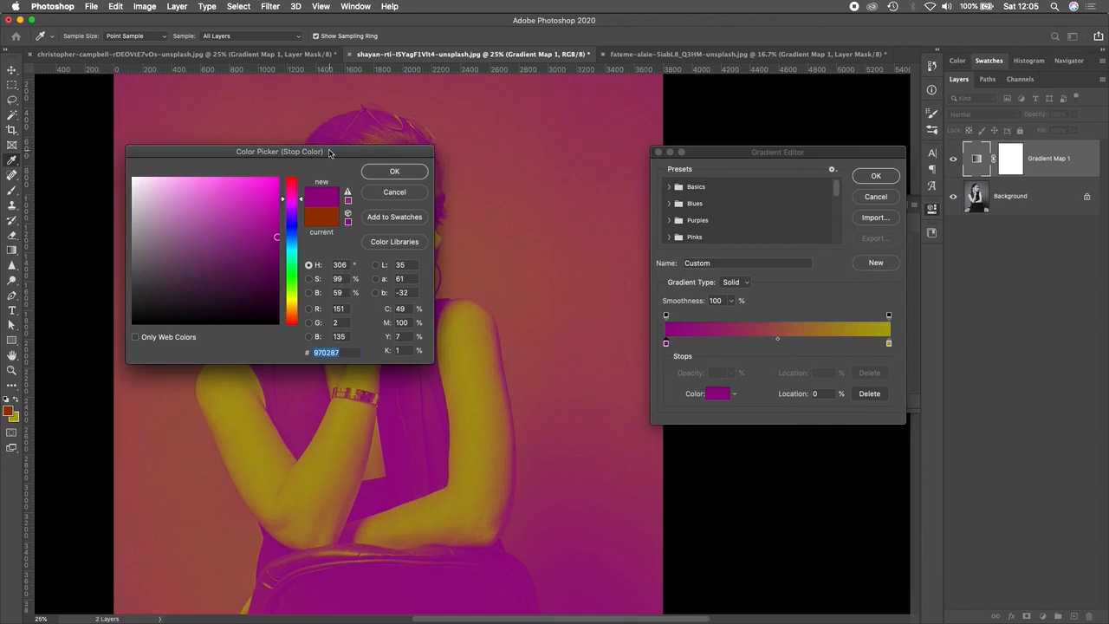
{"action": "left_click_drag", "start_coordinate": [332, 154], "coordinate": [675, 125]}
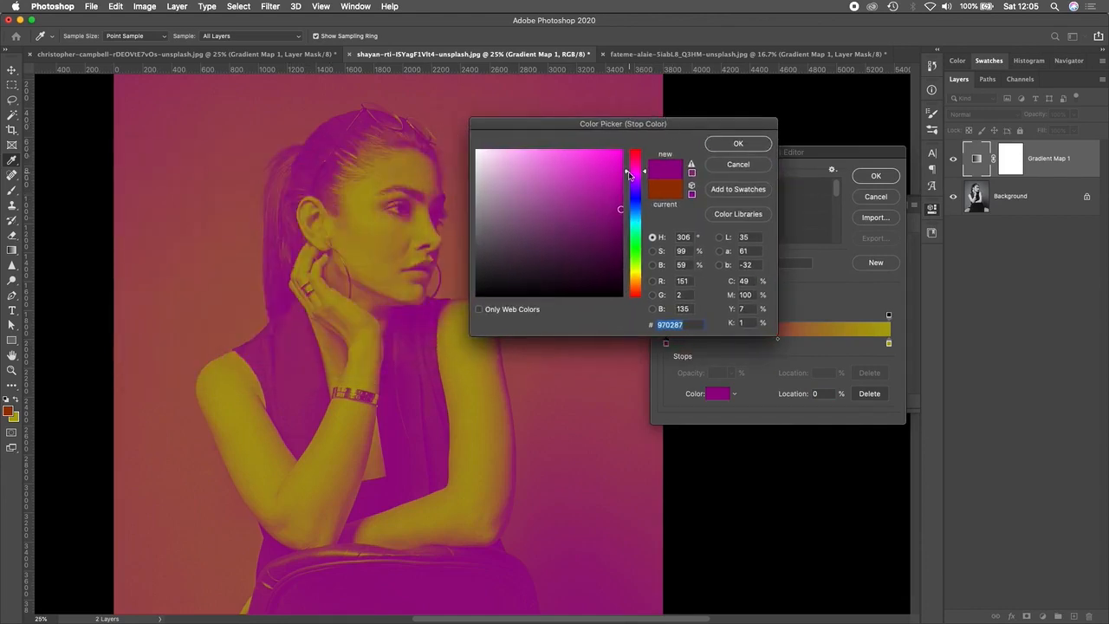
{"action": "left_click_drag", "start_coordinate": [628, 174], "coordinate": [623, 161]}
{"action": "left_click", "coordinate": [621, 162]}
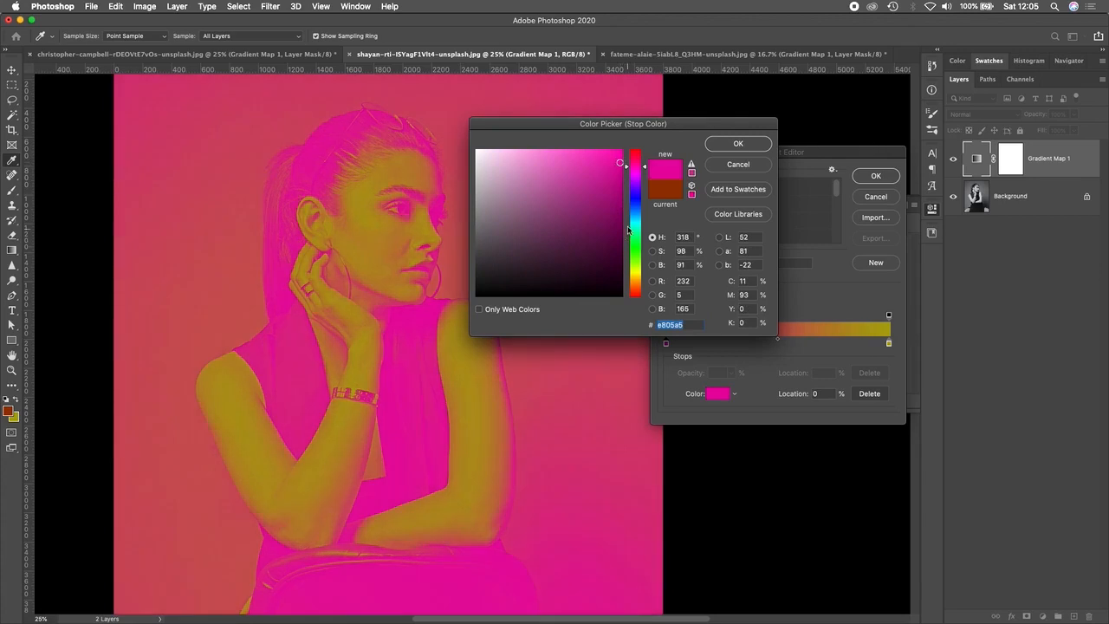
{"action": "left_click", "coordinate": [622, 211]}
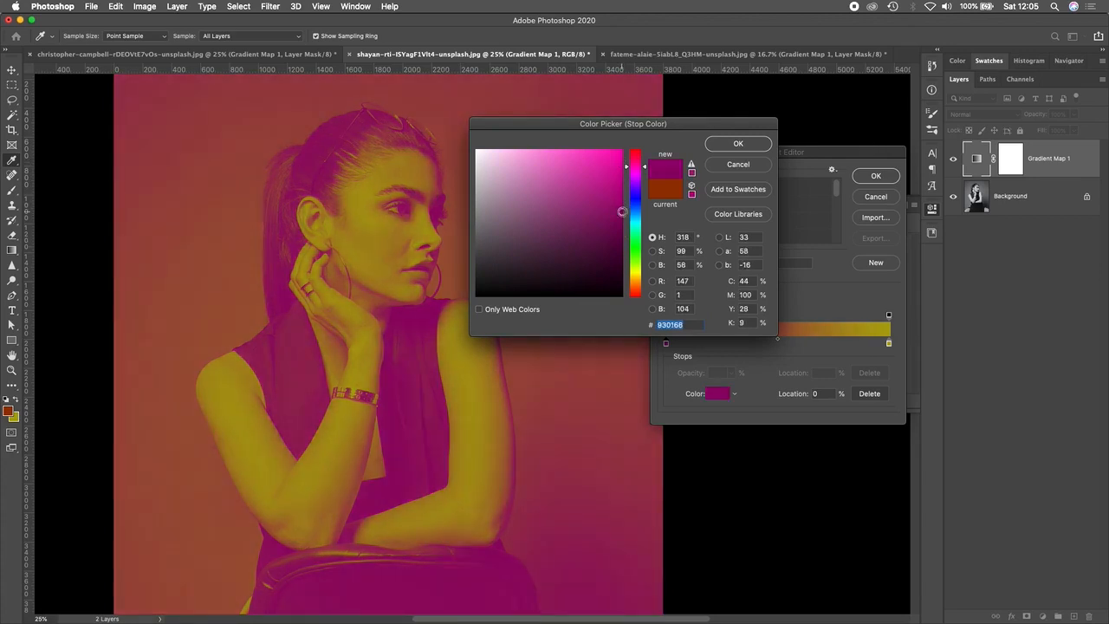
{"action": "left_click", "coordinate": [738, 144]}
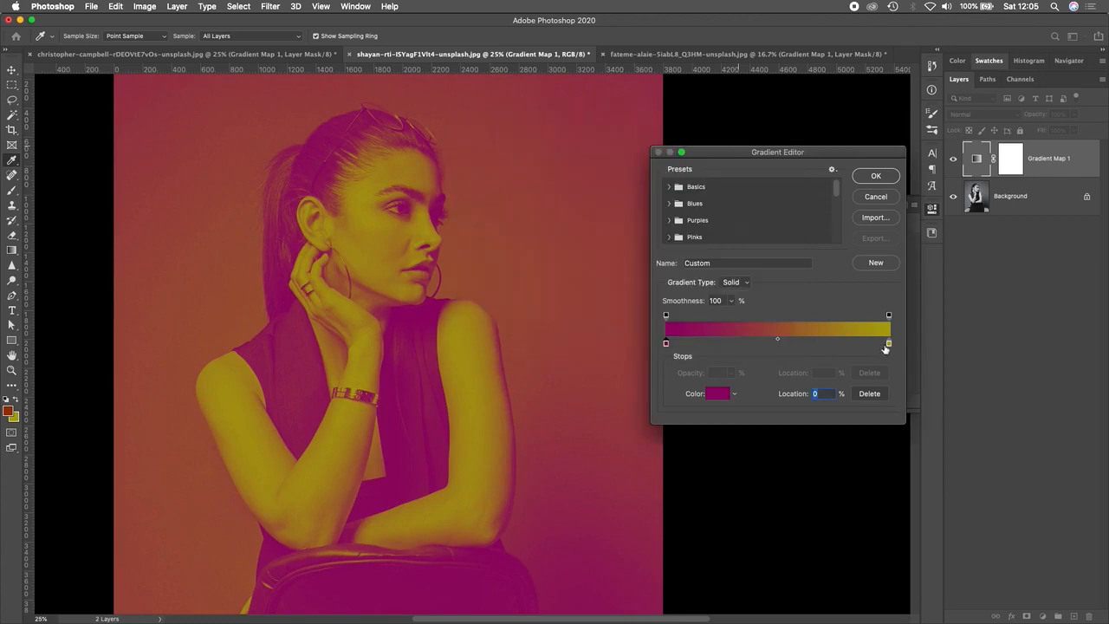
Set the gradient's olive yellow color stop at location 100% to the light pink fc7ed7.
{"action": "double_click", "coordinate": [888, 344]}
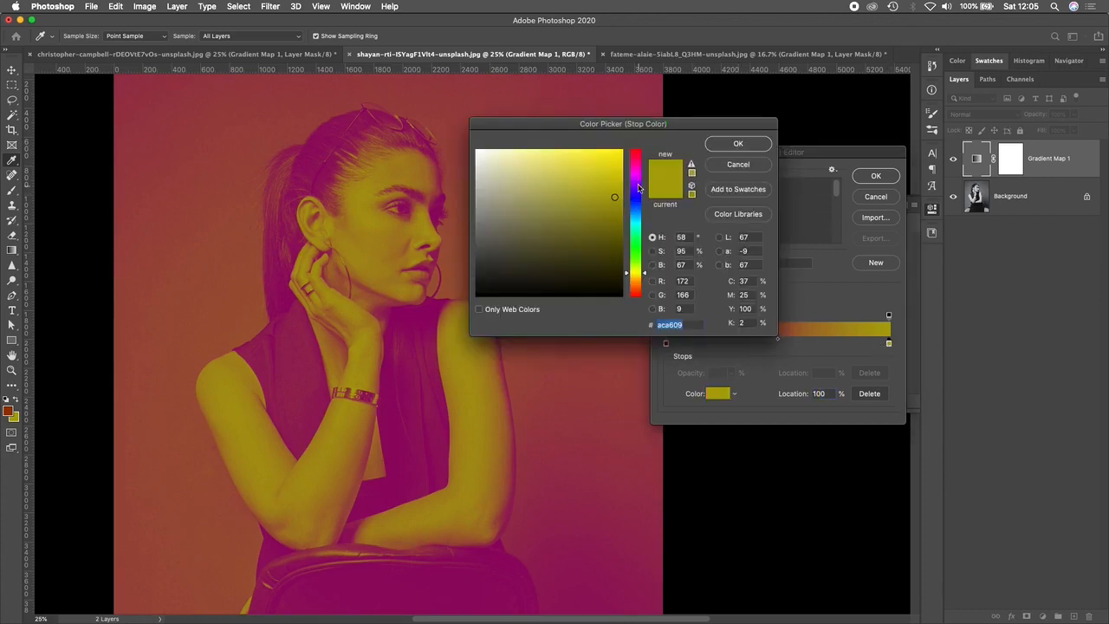
{"action": "left_click", "coordinate": [637, 175]}
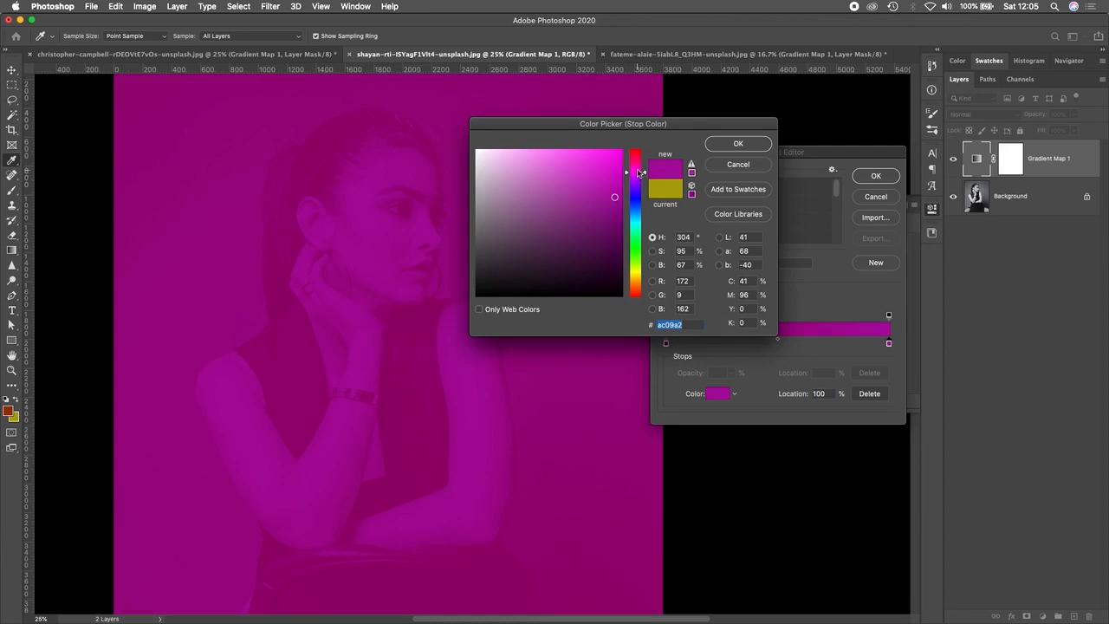
{"action": "left_click", "coordinate": [636, 166]}
{"action": "left_click", "coordinate": [565, 150]}
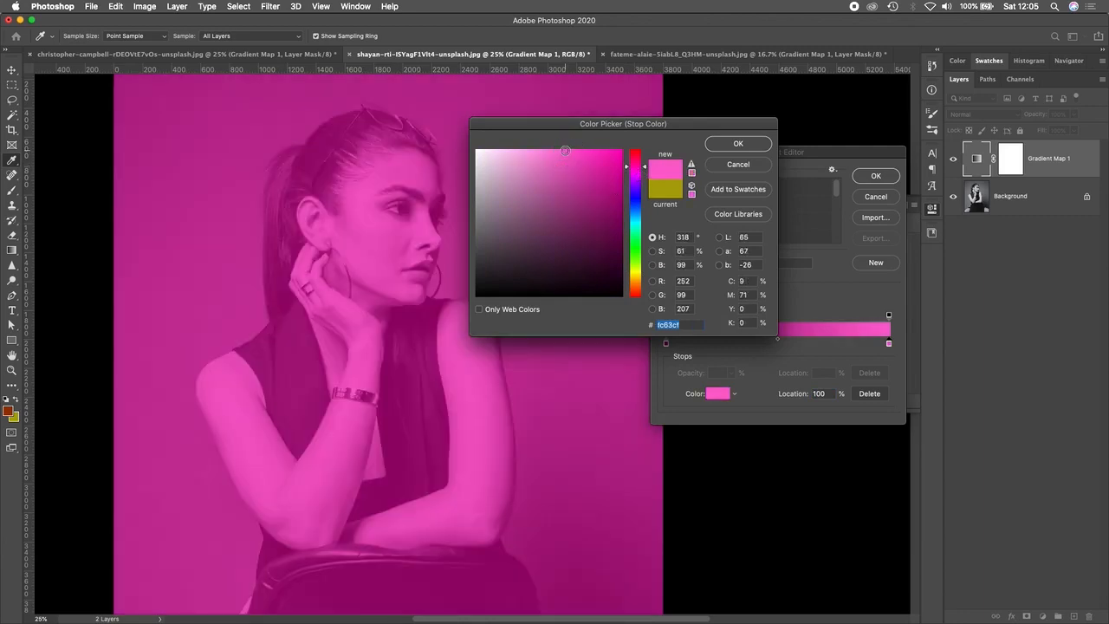
{"action": "left_click_drag", "start_coordinate": [565, 151], "coordinate": [550, 151]}
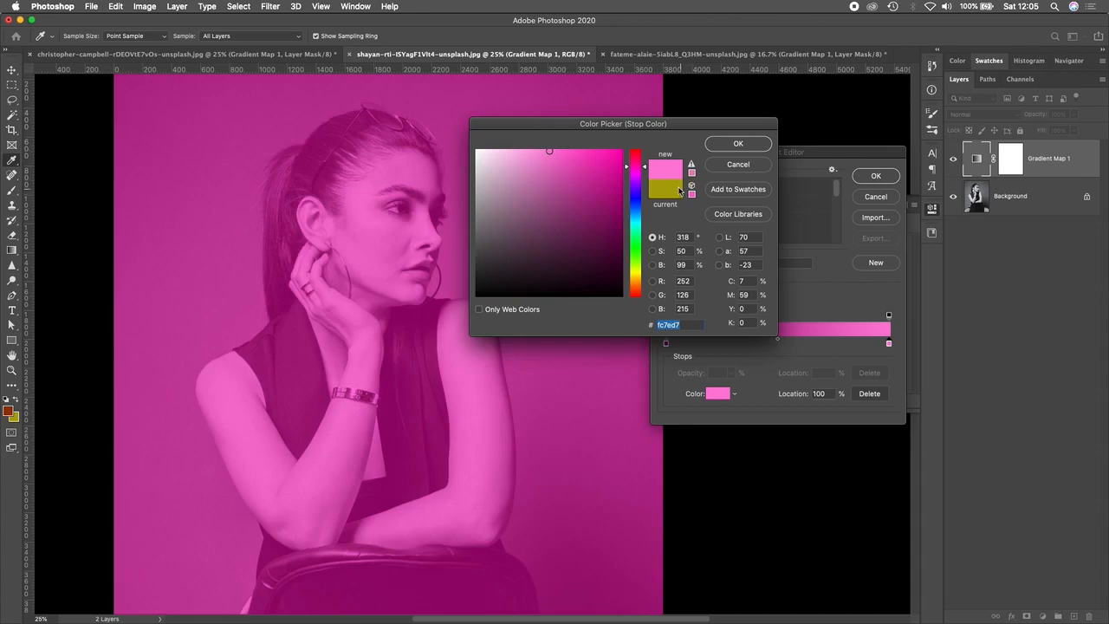
{"action": "left_click", "coordinate": [734, 144]}
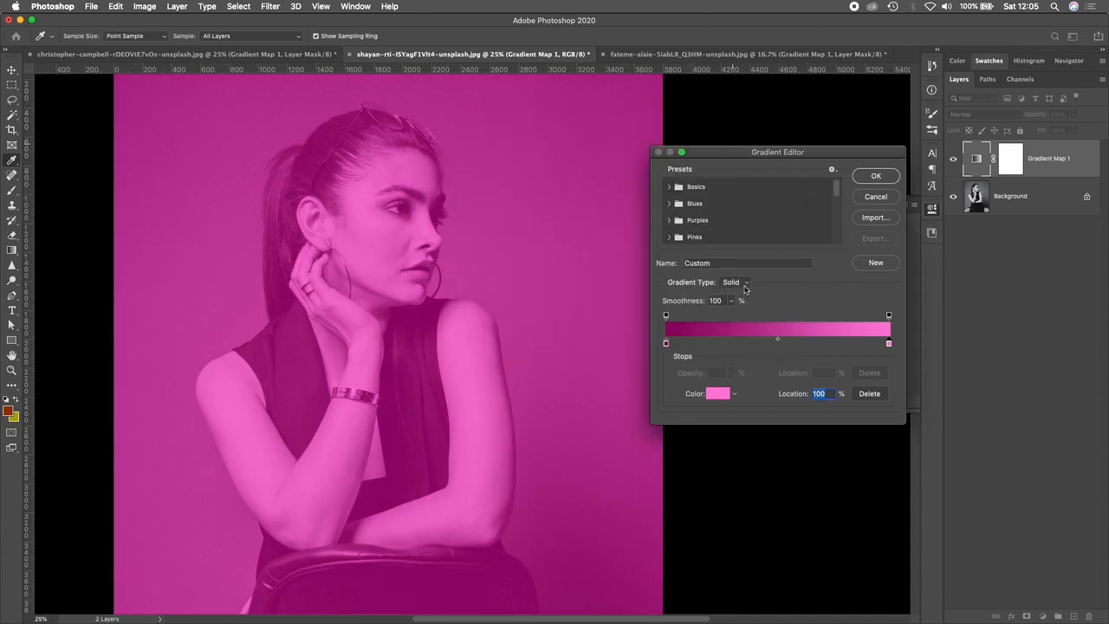
Darken the gradient's magenta color stop at location 0% to a deep plum and apply the edited gradient.
{"action": "double_click", "coordinate": [666, 344]}
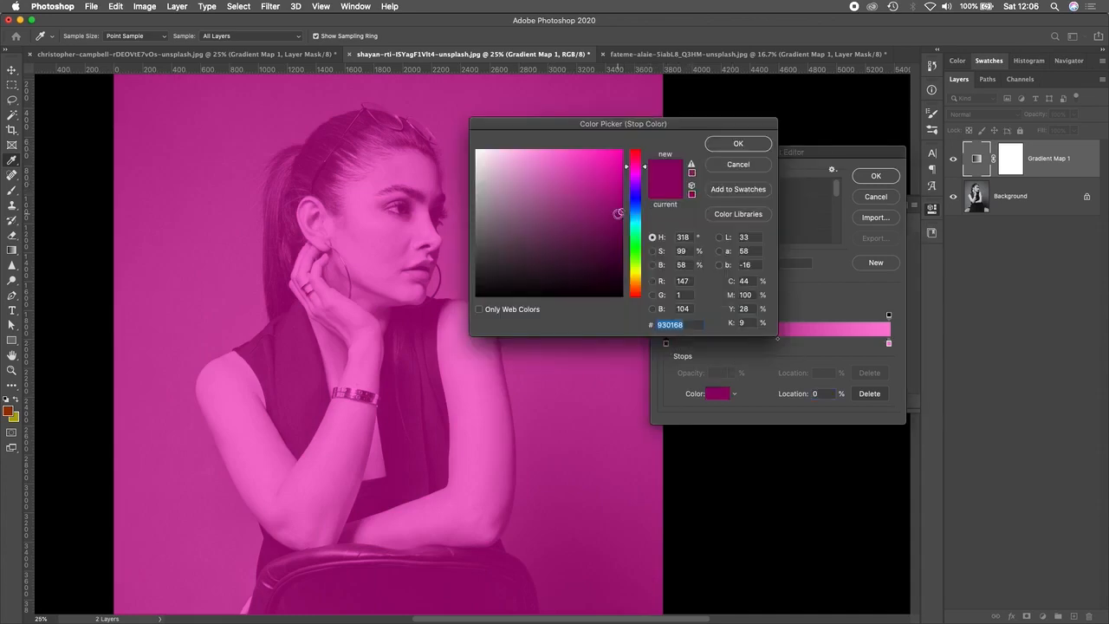
{"action": "left_click_drag", "start_coordinate": [618, 213], "coordinate": [620, 236]}
{"action": "left_click", "coordinate": [738, 144]}
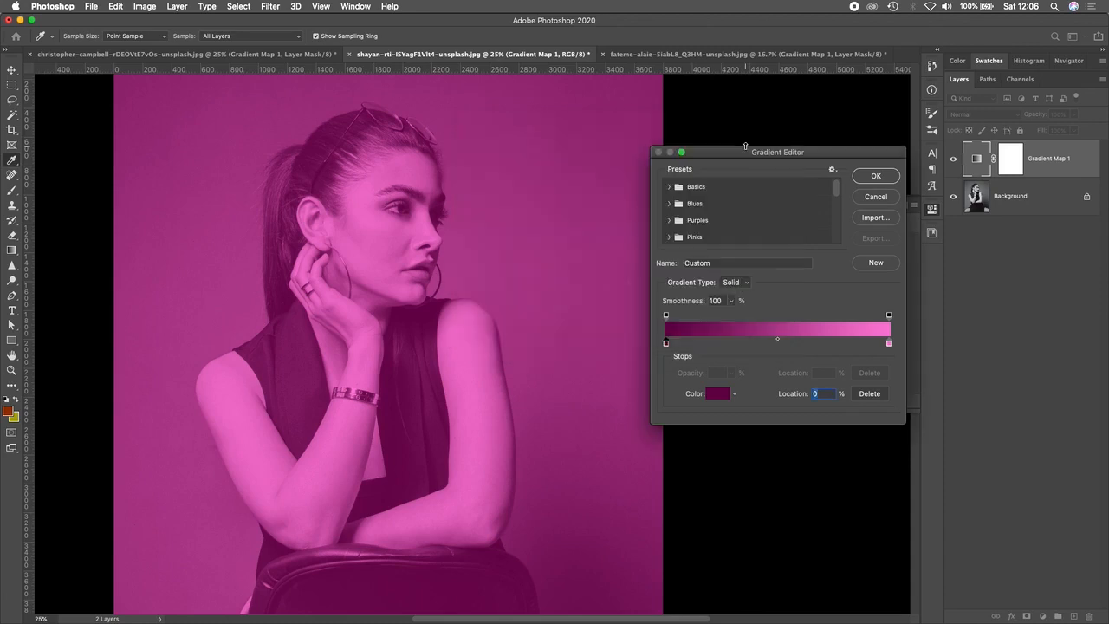
{"action": "left_click", "coordinate": [871, 180]}
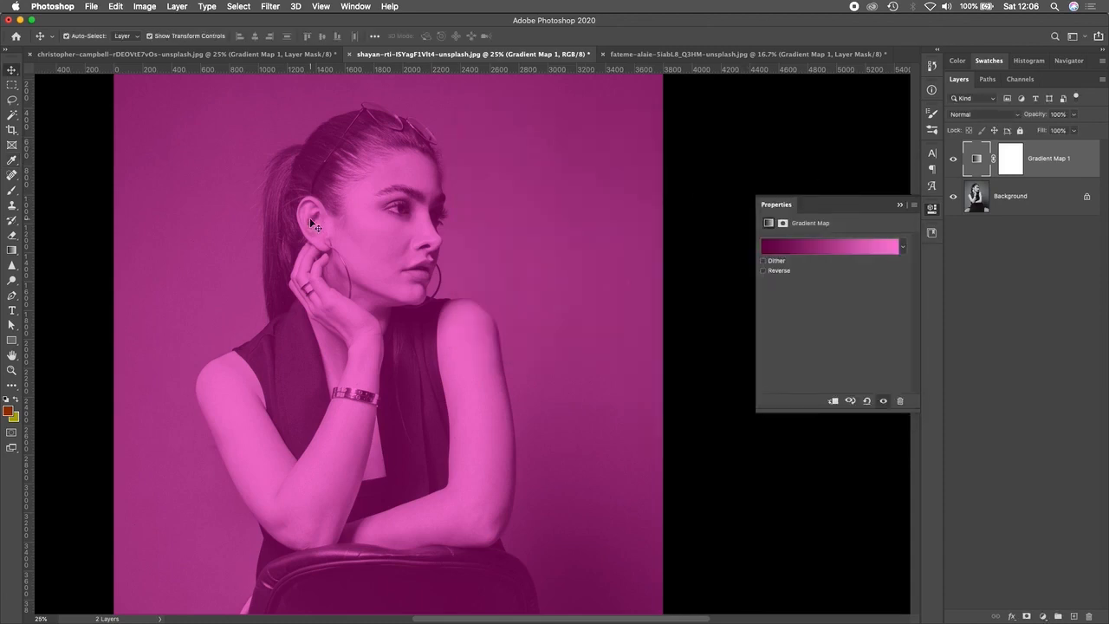
In the green-tinted close-up portrait document, replace the existing Gradient Map 1 with a new Gradient Map adjustment layer using the Foreground to Background gradient.
{"action": "left_click", "coordinate": [645, 54]}
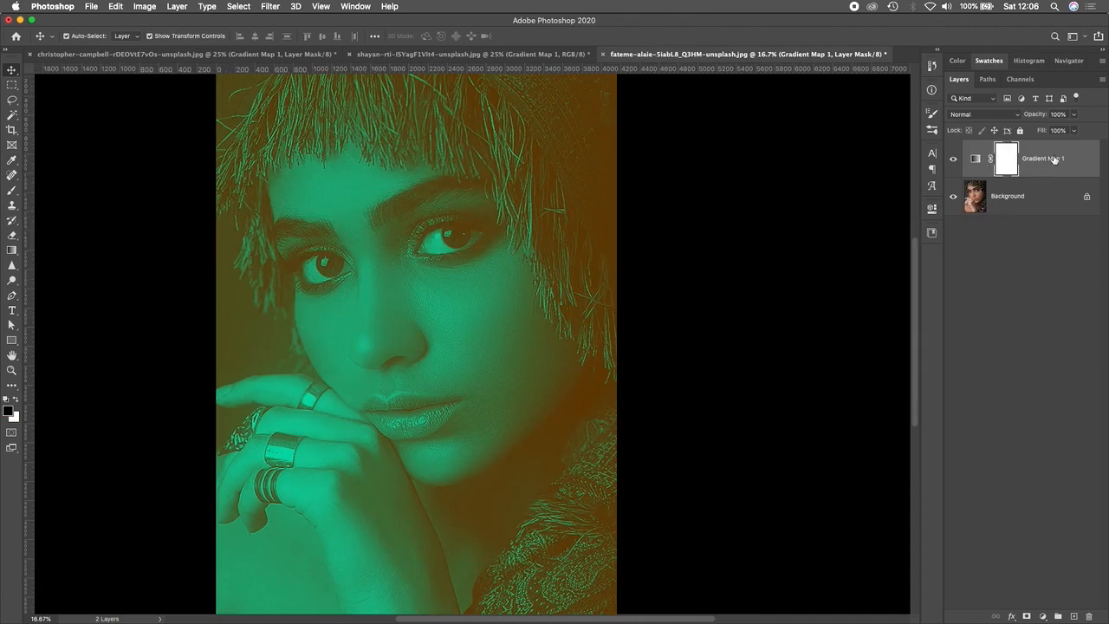
{"action": "left_click_drag", "start_coordinate": [1054, 160], "coordinate": [1089, 616]}
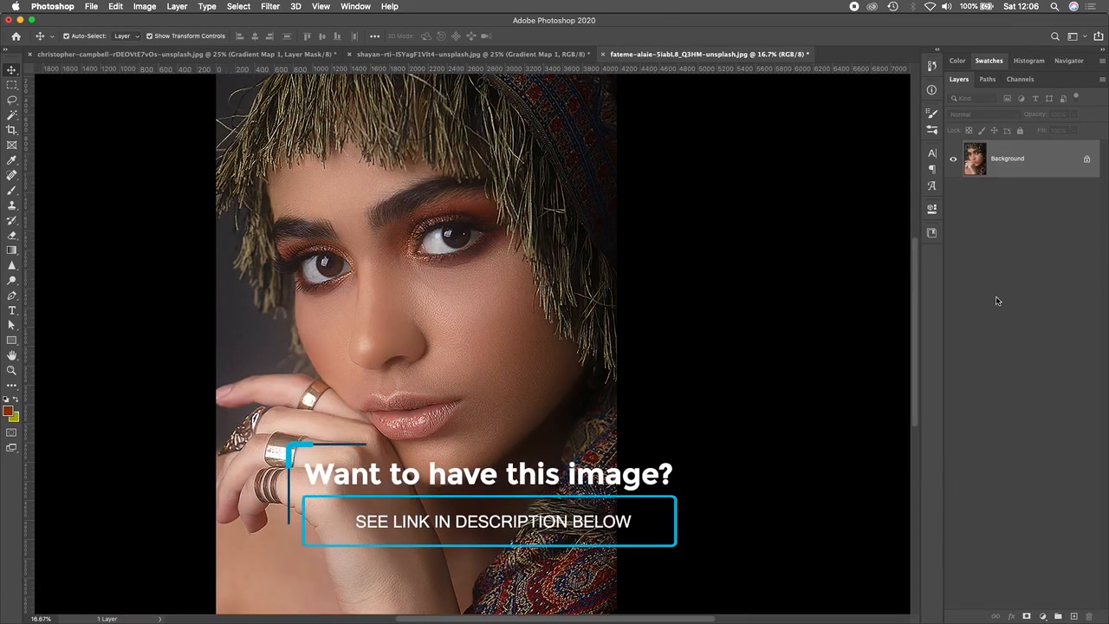
{"action": "left_click", "coordinate": [1042, 616]}
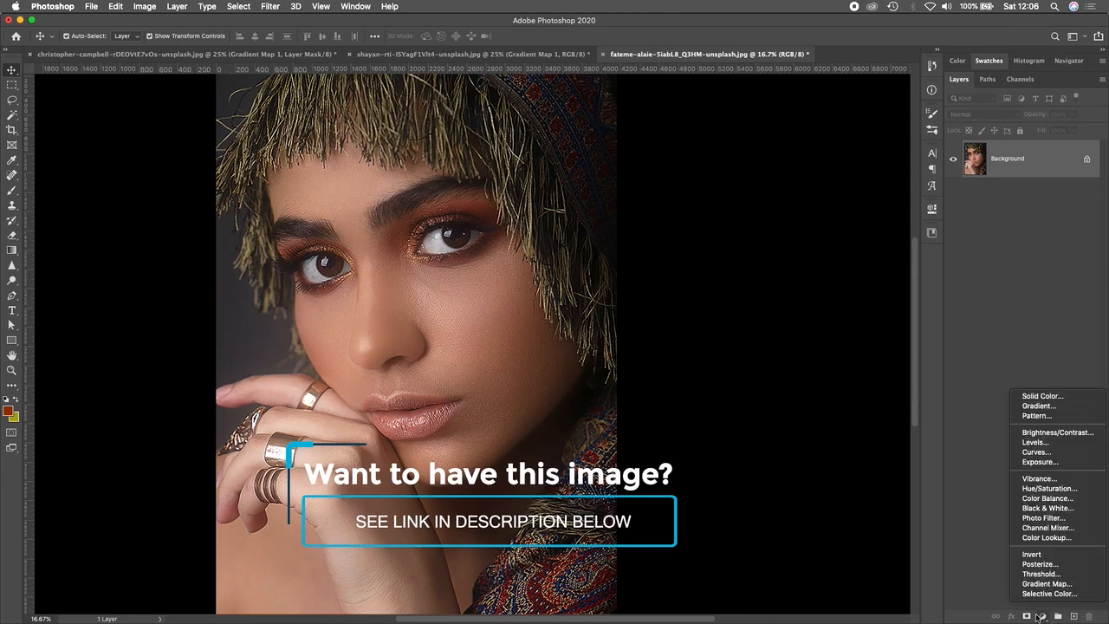
{"action": "left_click", "coordinate": [1047, 585]}
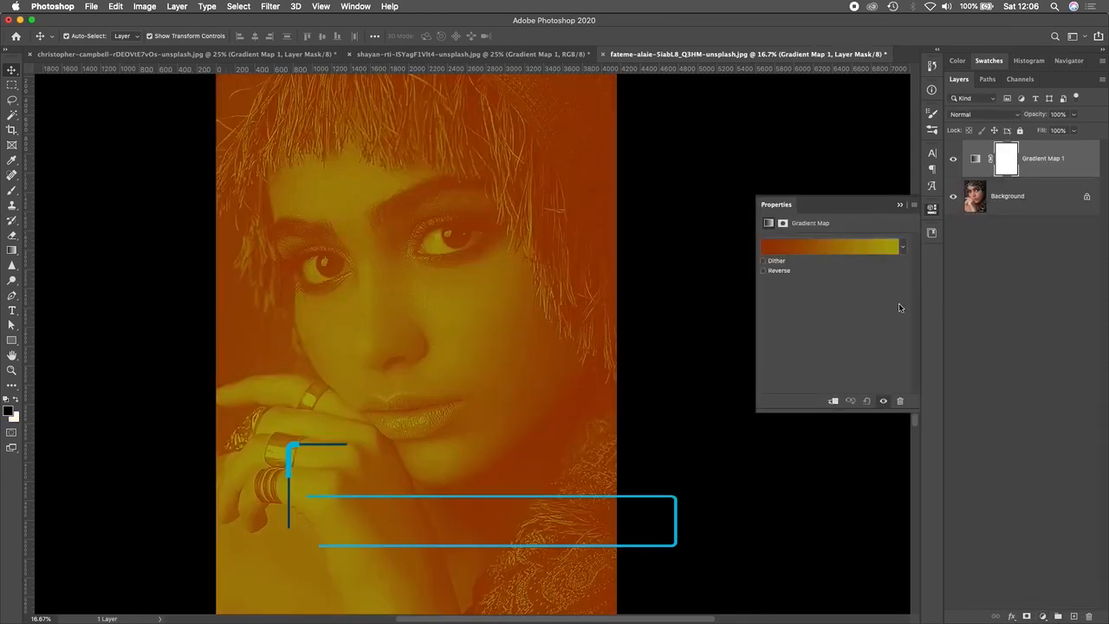
{"action": "left_click", "coordinate": [795, 250]}
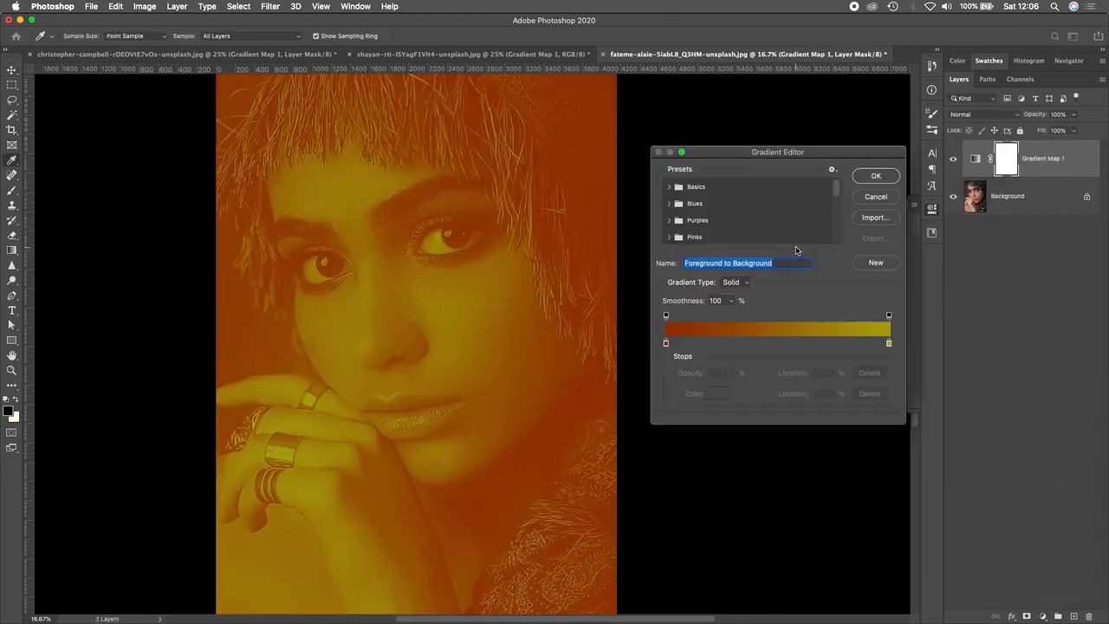
{"action": "left_click", "coordinate": [878, 177]}
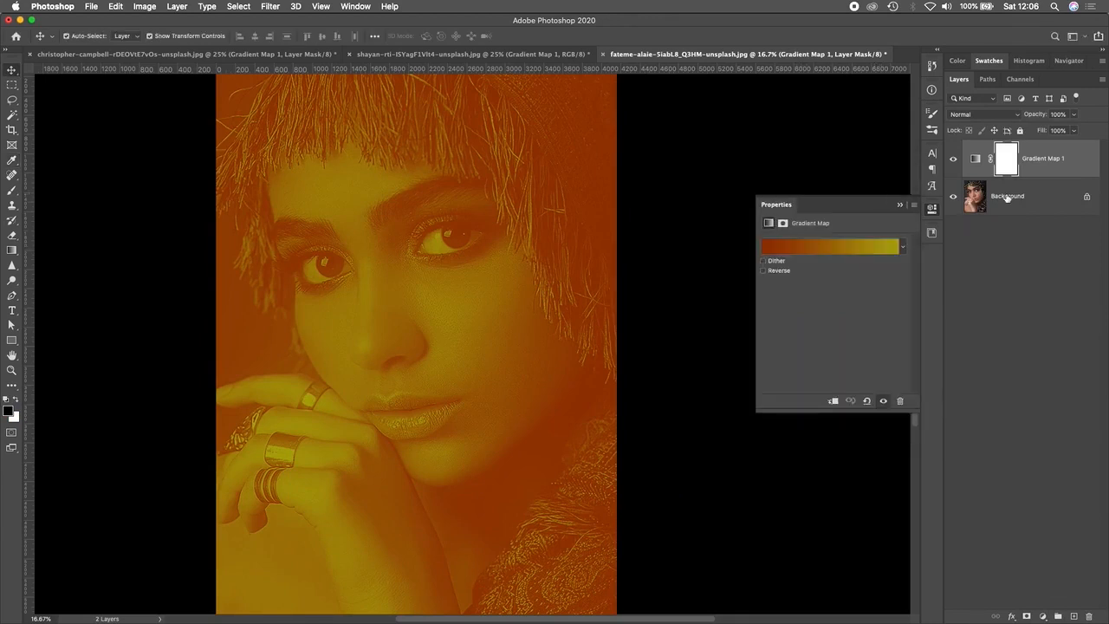
Set the new Gradient Map's dark orange color stop at location 0% to the brown 643601.
{"action": "left_click", "coordinate": [975, 161]}
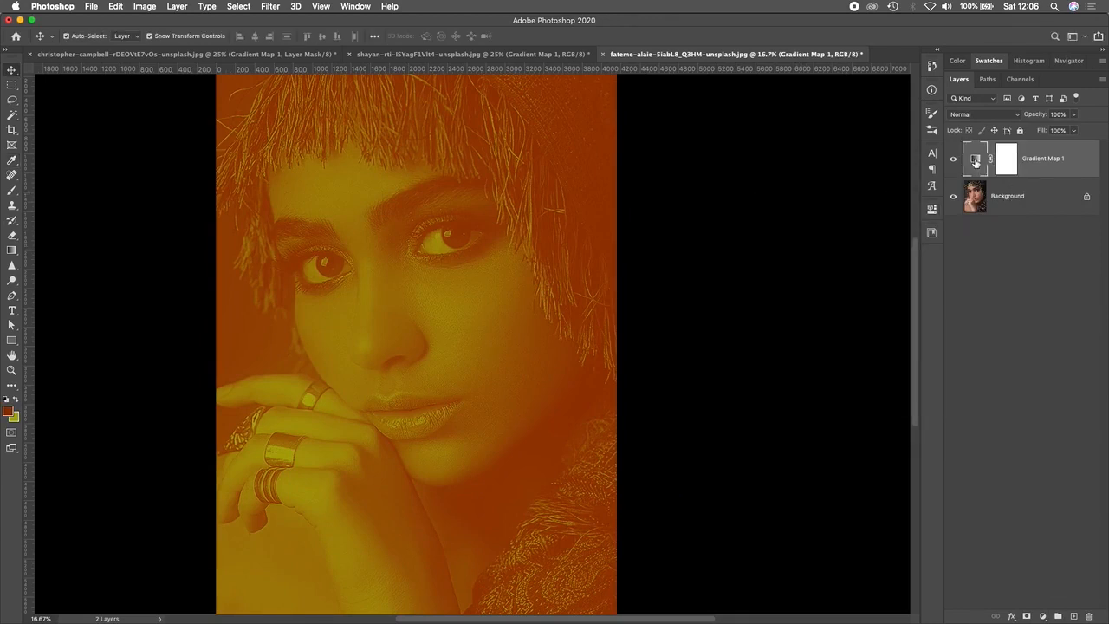
{"action": "double_click", "coordinate": [975, 161]}
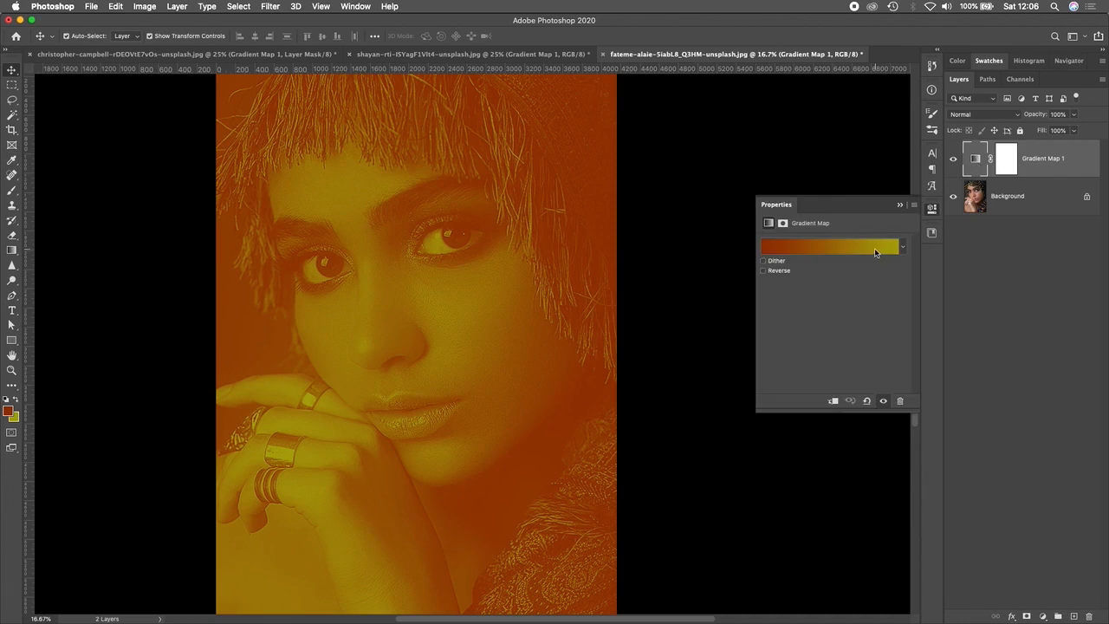
{"action": "left_click", "coordinate": [874, 246]}
{"action": "double_click", "coordinate": [665, 344]}
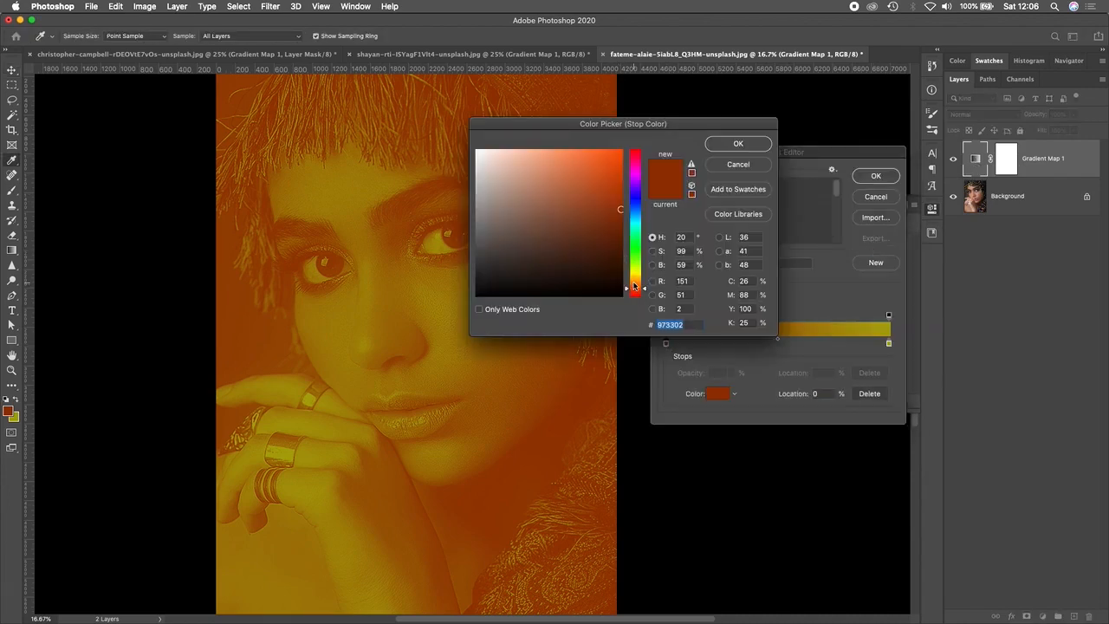
{"action": "left_click_drag", "start_coordinate": [635, 286], "coordinate": [635, 283]}
{"action": "left_click_drag", "start_coordinate": [620, 210], "coordinate": [621, 238]}
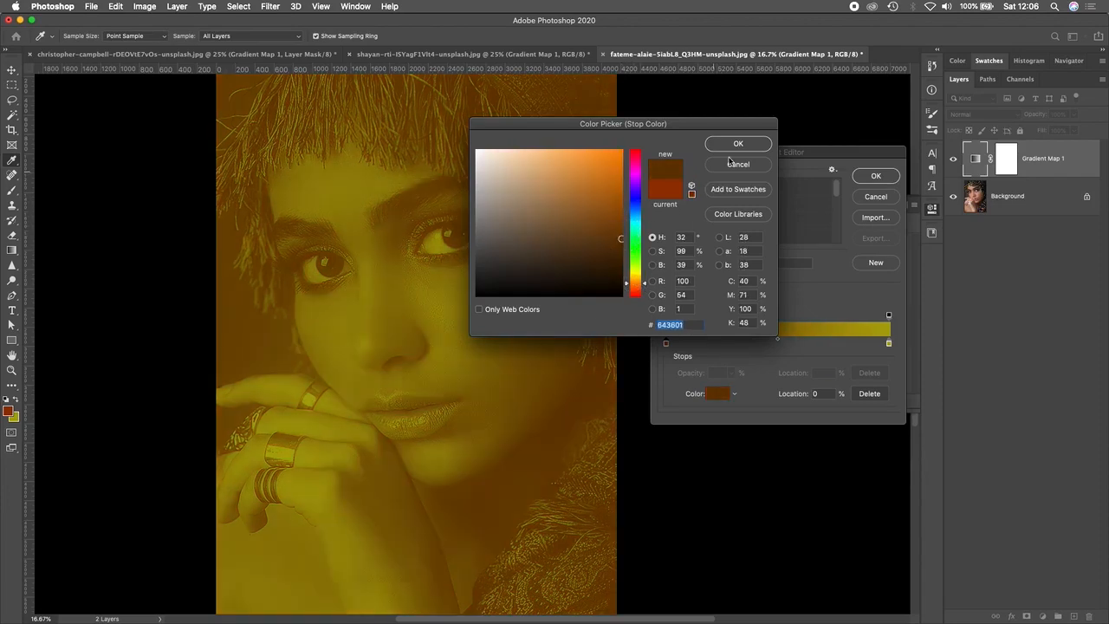
{"action": "left_click", "coordinate": [739, 143]}
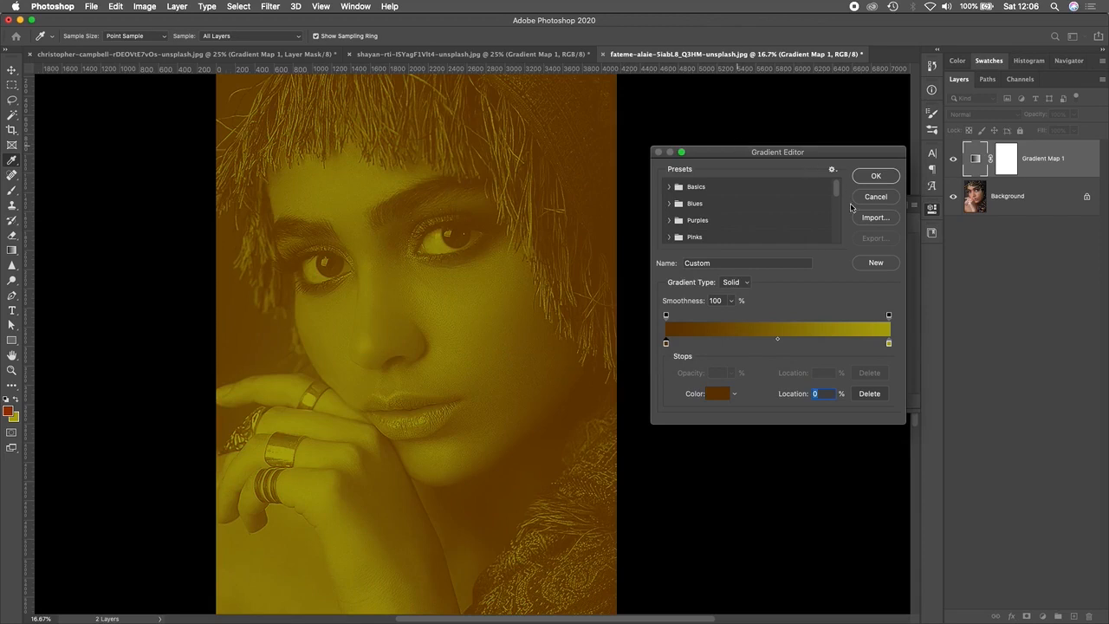
Set the gradient's olive yellow color stop at location 100% to the turquoise 19f3c7.
{"action": "double_click", "coordinate": [889, 344]}
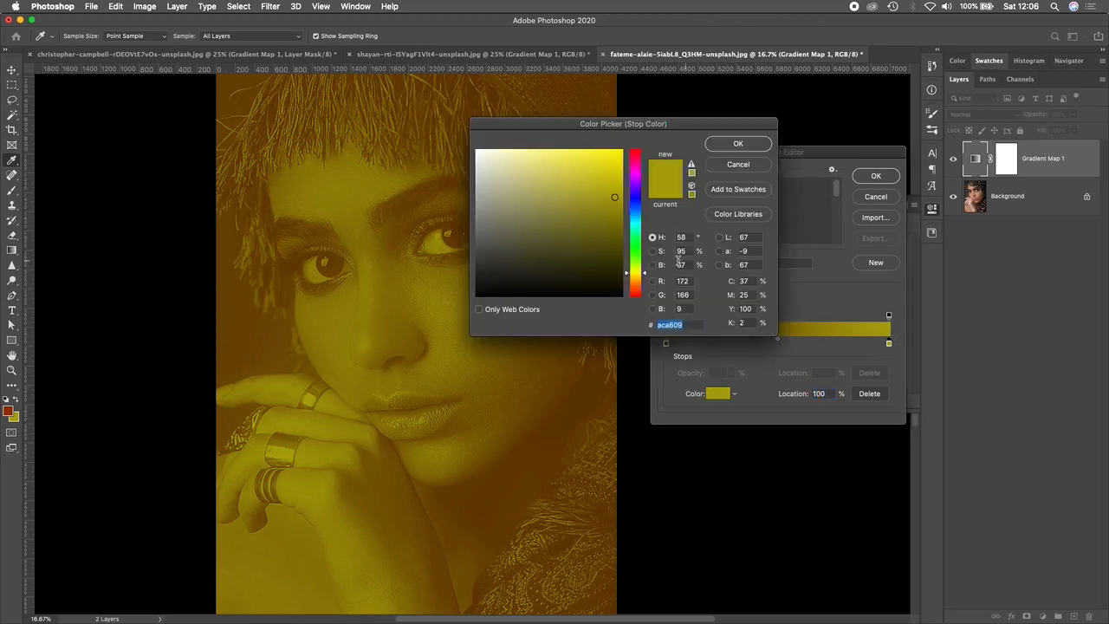
{"action": "mouse_move", "coordinate": [640, 232]}
{"action": "left_mouse_down"}
{"action": "mouse_move", "coordinate": [636, 218]}
{"action": "mouse_move", "coordinate": [637, 230]}
{"action": "left_mouse_up"}
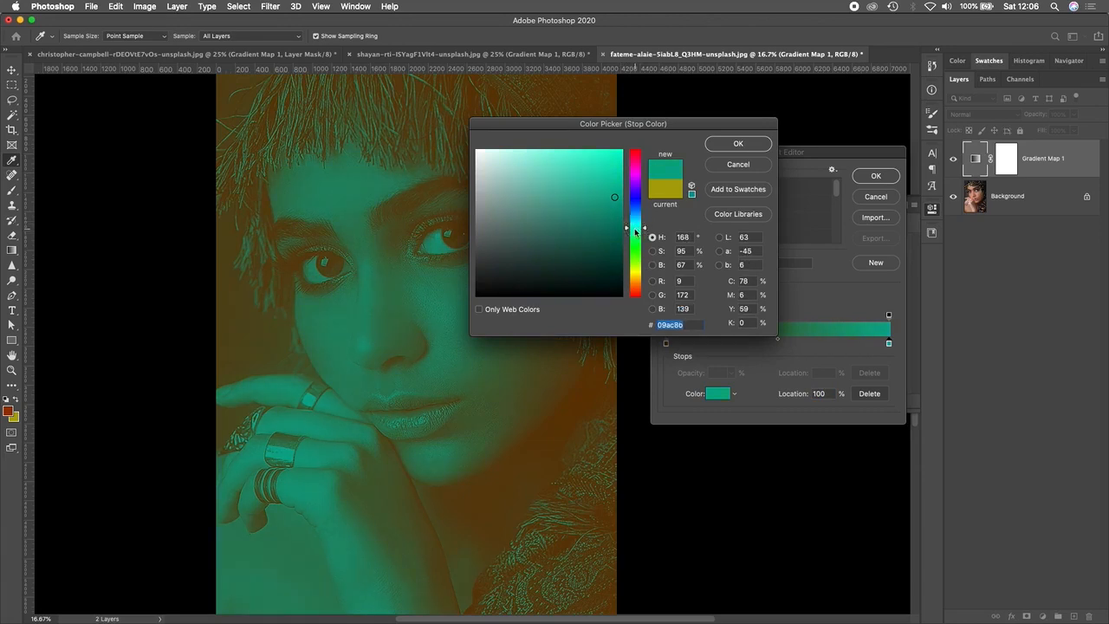
{"action": "left_click_drag", "start_coordinate": [617, 179], "coordinate": [607, 156]}
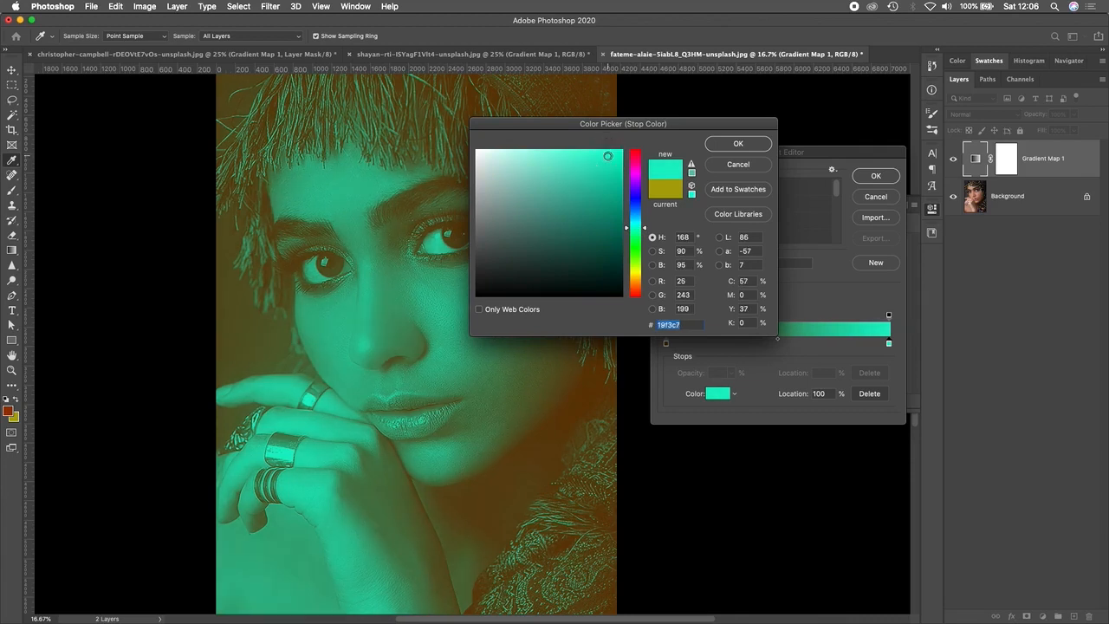
{"action": "left_click", "coordinate": [738, 146]}
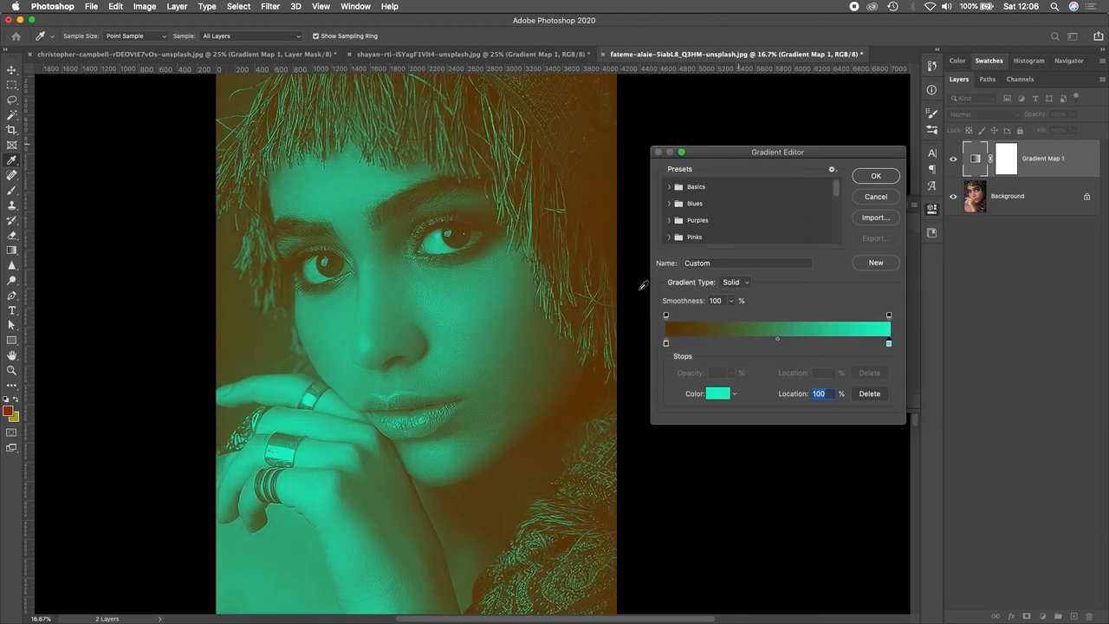
Shift the gradient's brown color stop at location 0% to a darker brown with a hue of about 35°, apply the gradient and close its properties.
{"action": "left_click", "coordinate": [665, 344]}
{"action": "double_click", "coordinate": [666, 344]}
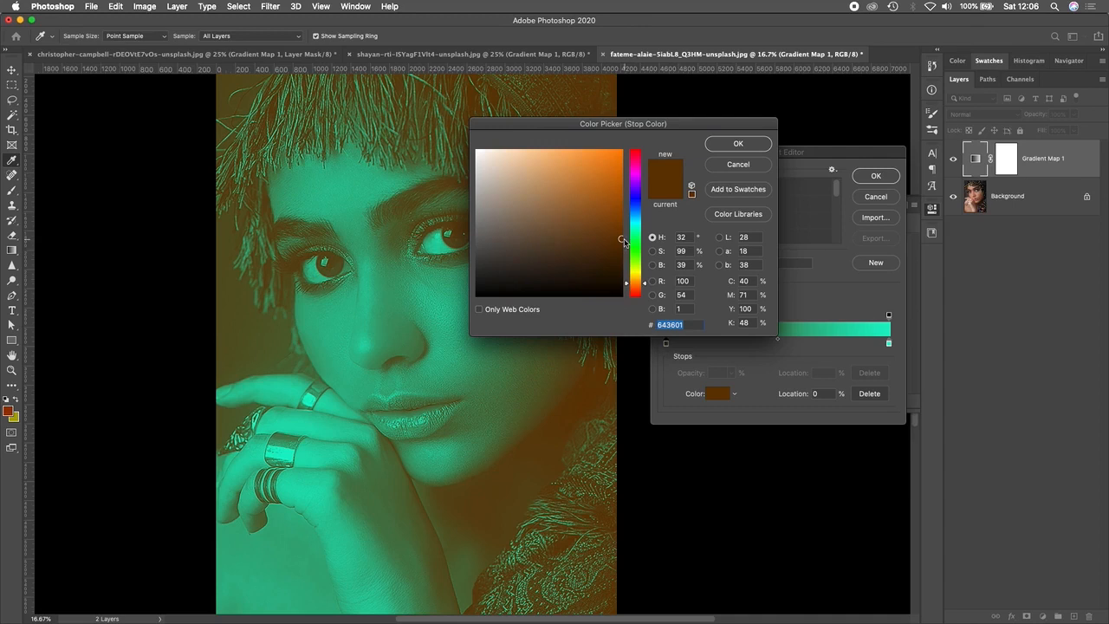
{"action": "left_click_drag", "start_coordinate": [628, 286], "coordinate": [627, 282]}
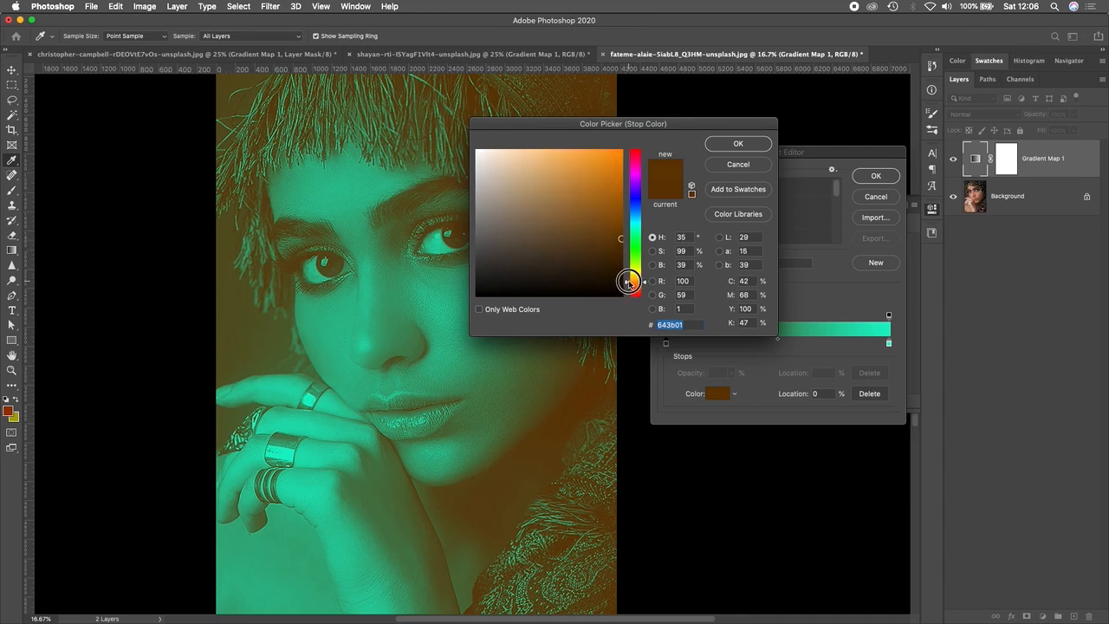
{"action": "left_click_drag", "start_coordinate": [621, 241], "coordinate": [621, 250]}
{"action": "left_click", "coordinate": [739, 144]}
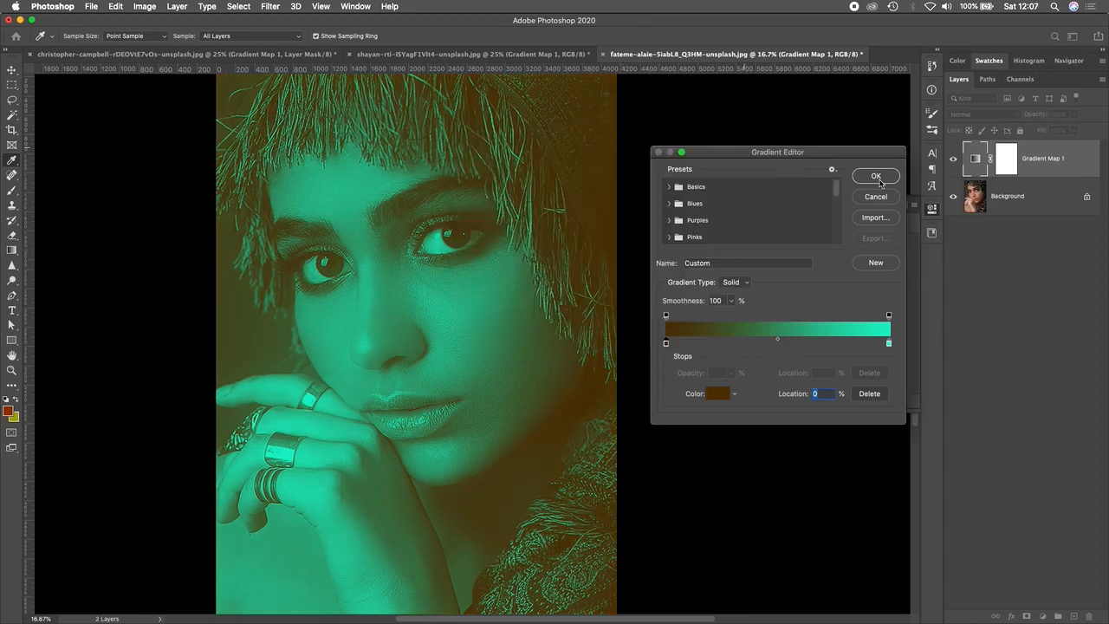
{"action": "left_click", "coordinate": [877, 177]}
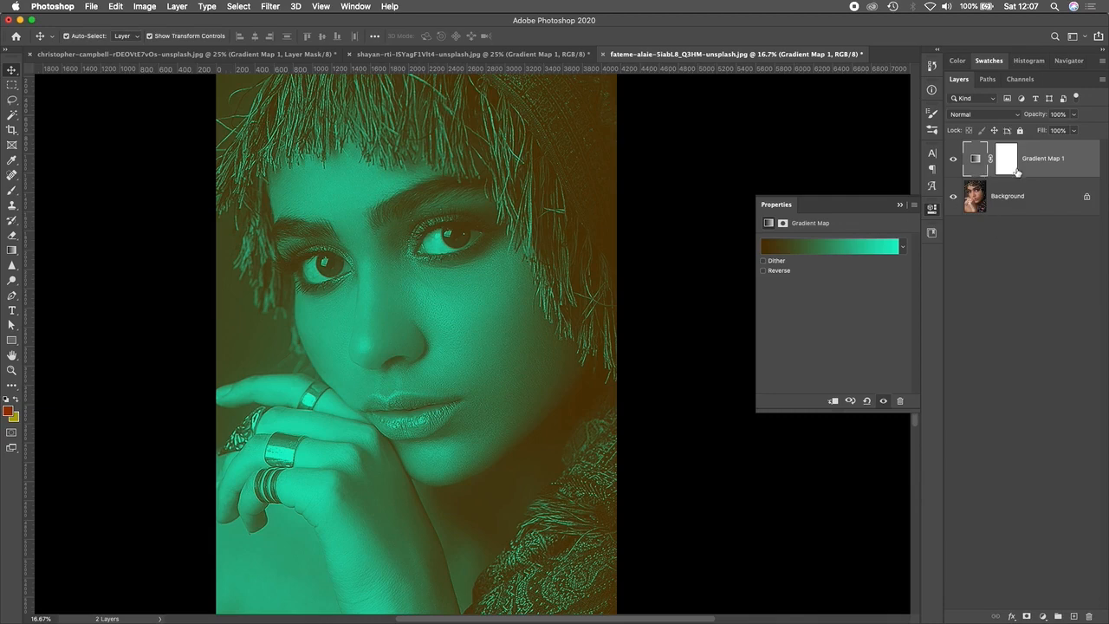
{"action": "left_click", "coordinate": [932, 210]}
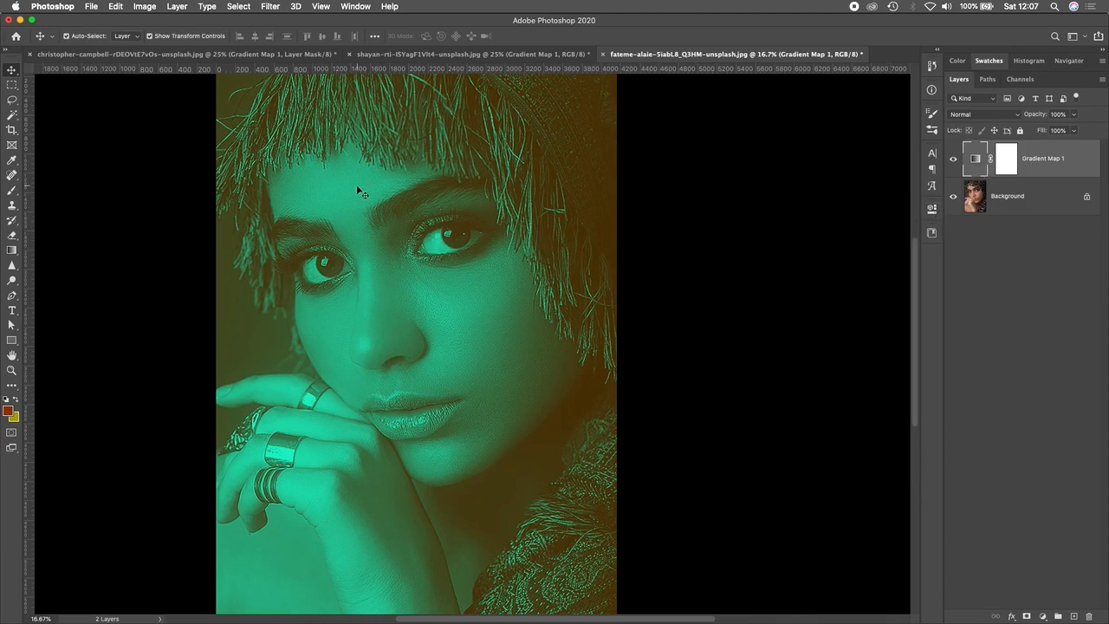
Review the recolored portraits in the three open documents, ending on the turquoise and brown close-up.
{"action": "left_click", "coordinate": [78, 56]}
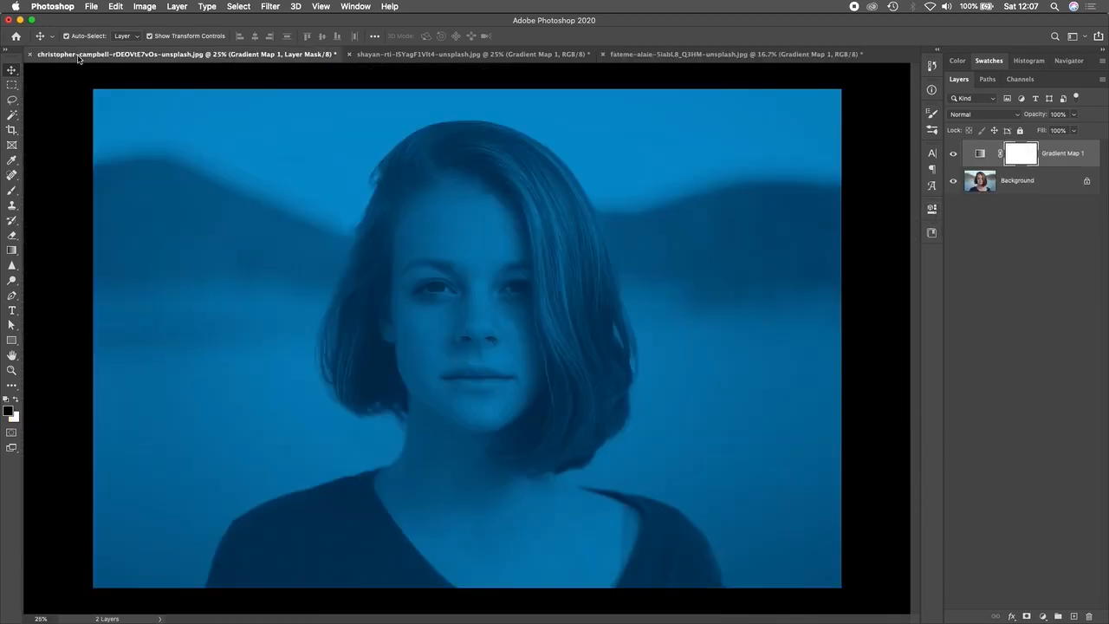
{"action": "left_click", "coordinate": [406, 54]}
{"action": "left_click", "coordinate": [617, 55]}
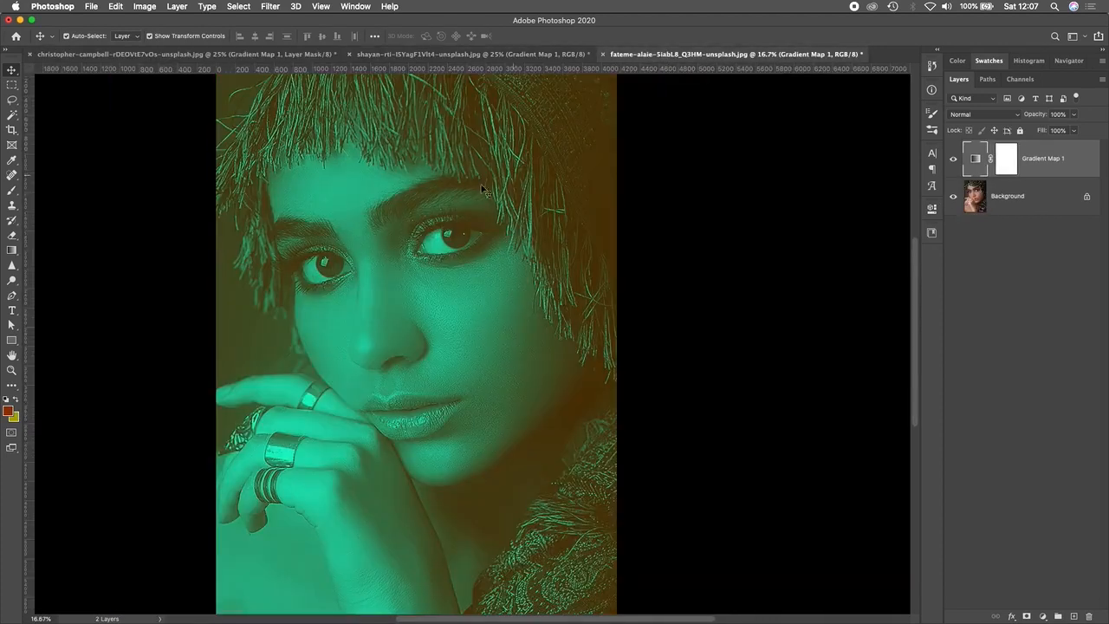